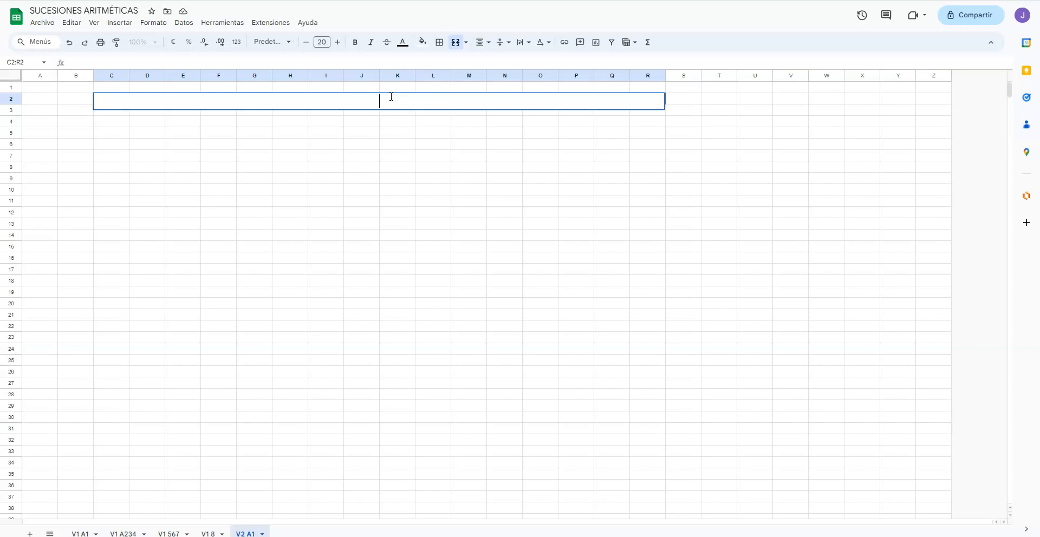
Step: Enter the title "CÓMO OBTENER UN TÉRMINO CUALQUIERA CONOCIENDO LOS DOS PRIMEROS TÉRMINOS" in the merged cell C2:R2
type("ÓMO OBTENER ")
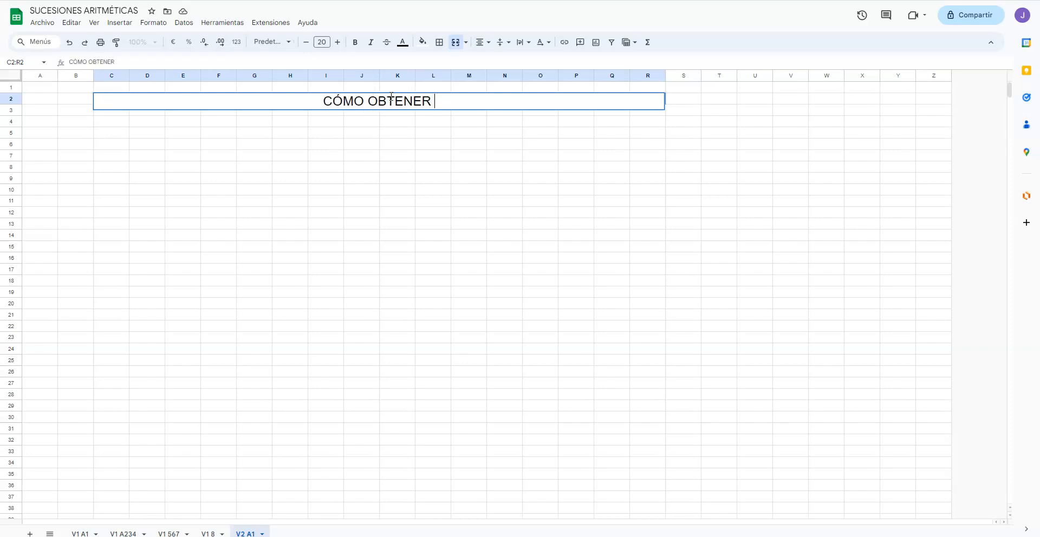
type("UN T")
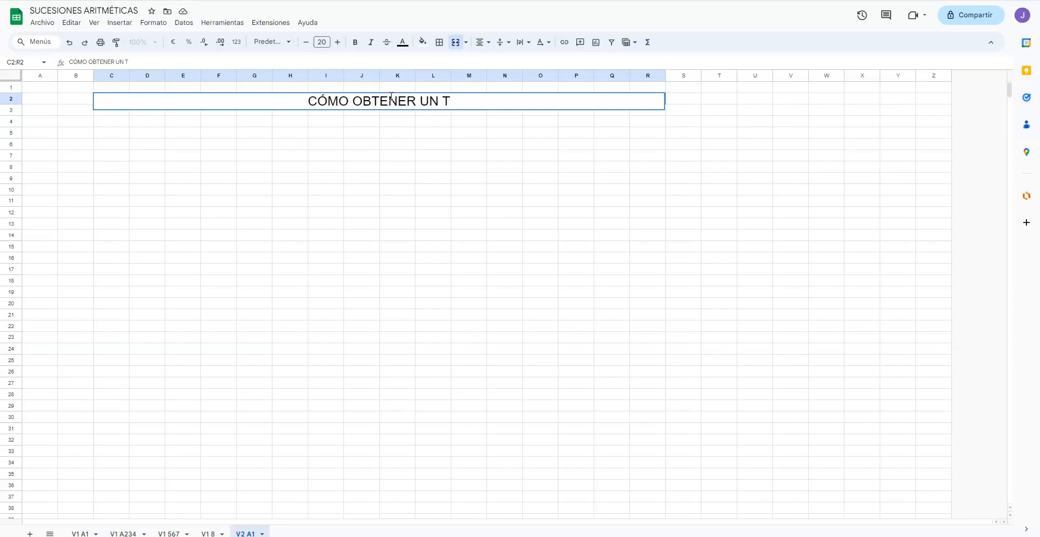
type("ÉRMINO CUALQUIERA ")
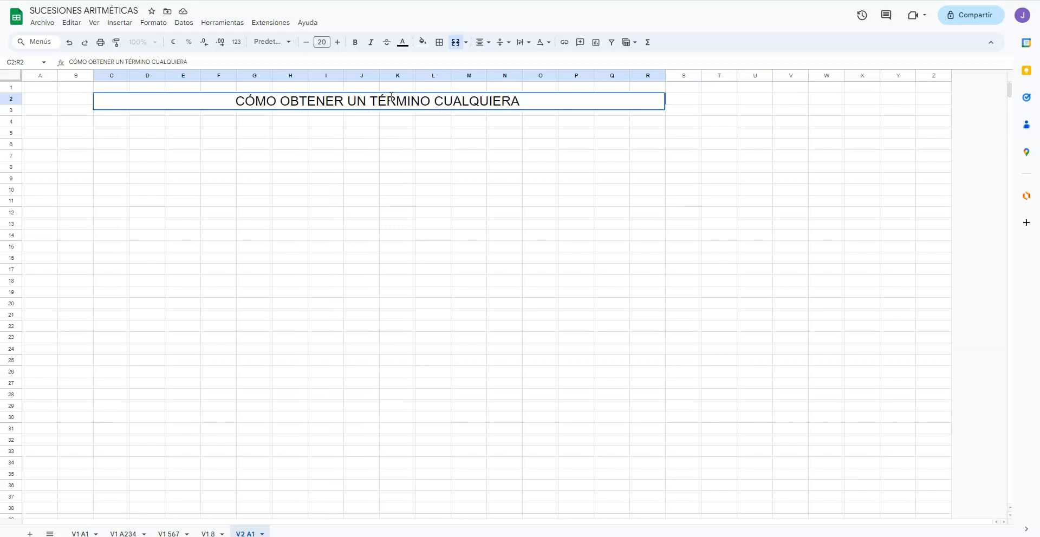
type("CON")
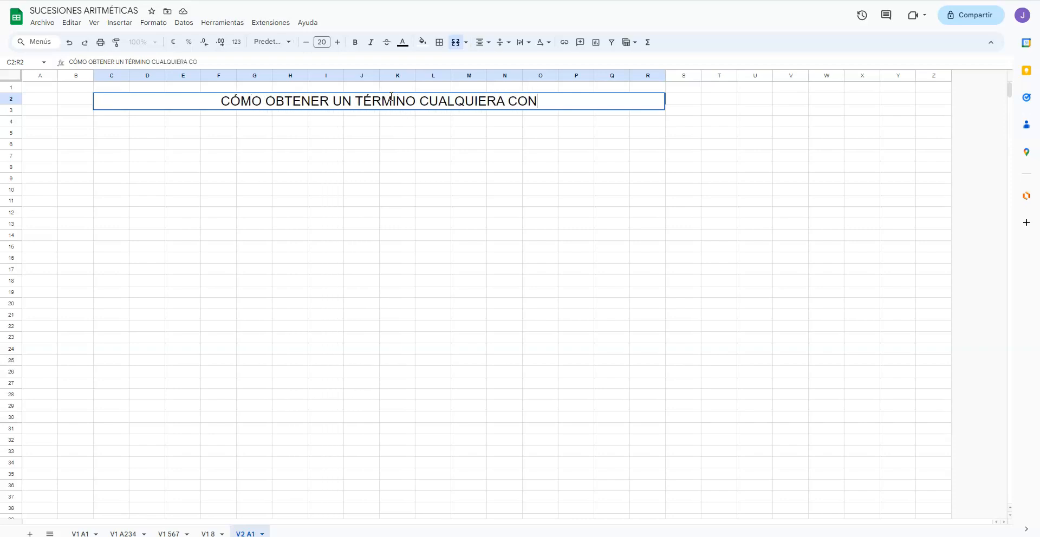
type("OCIENDO LOS ")
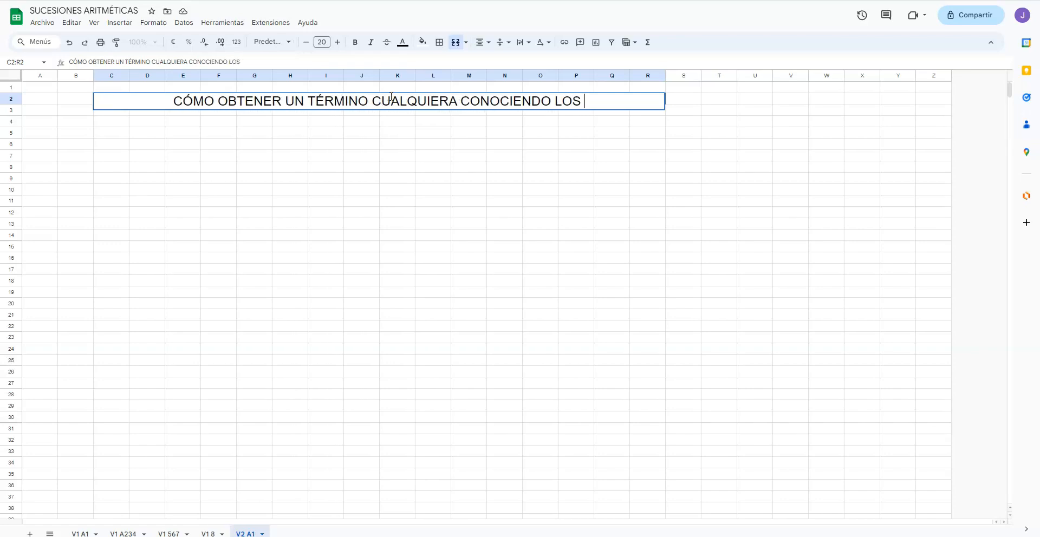
type("DOS PRIMER")
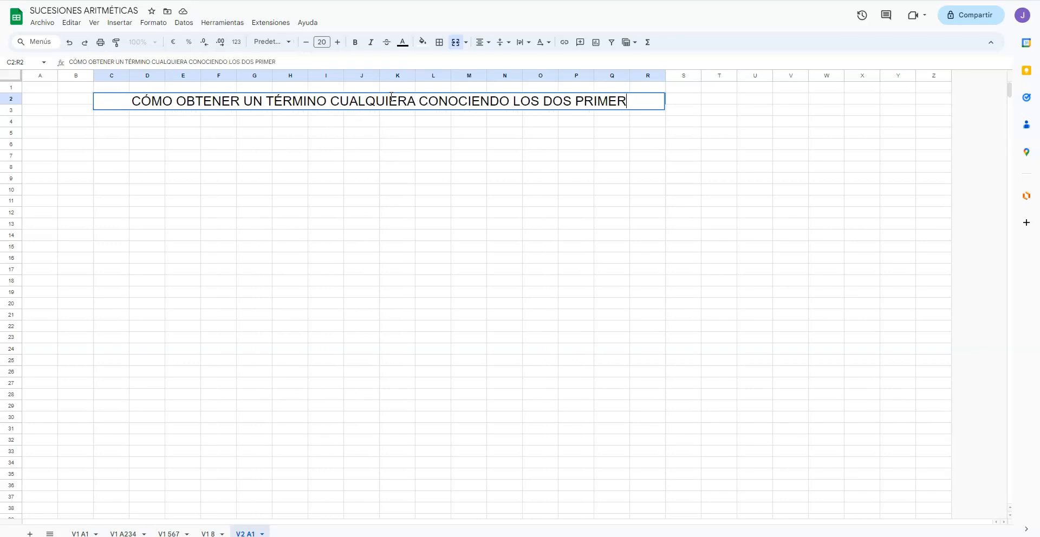
type("OS TÉRMINOS")
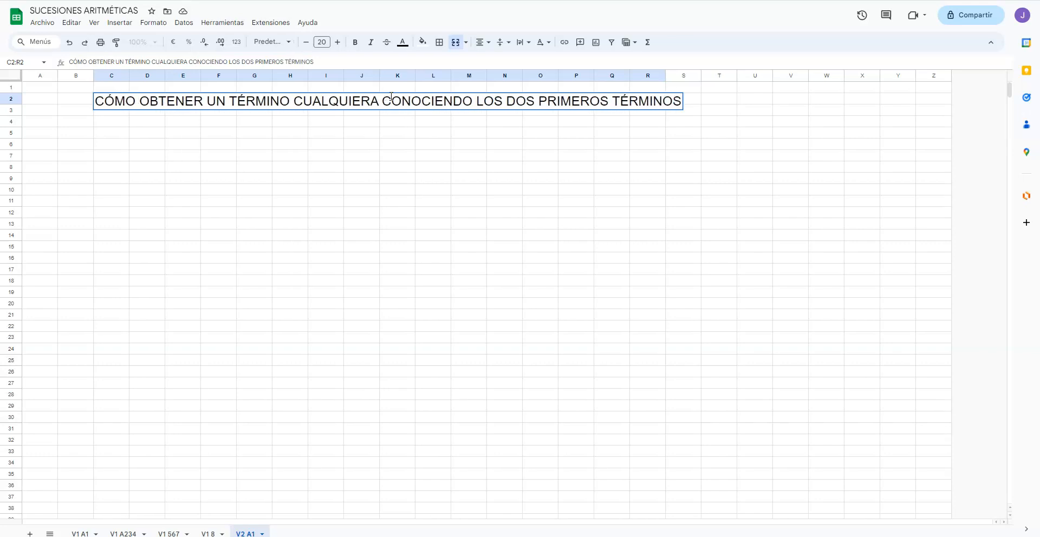
left_click(425, 191)
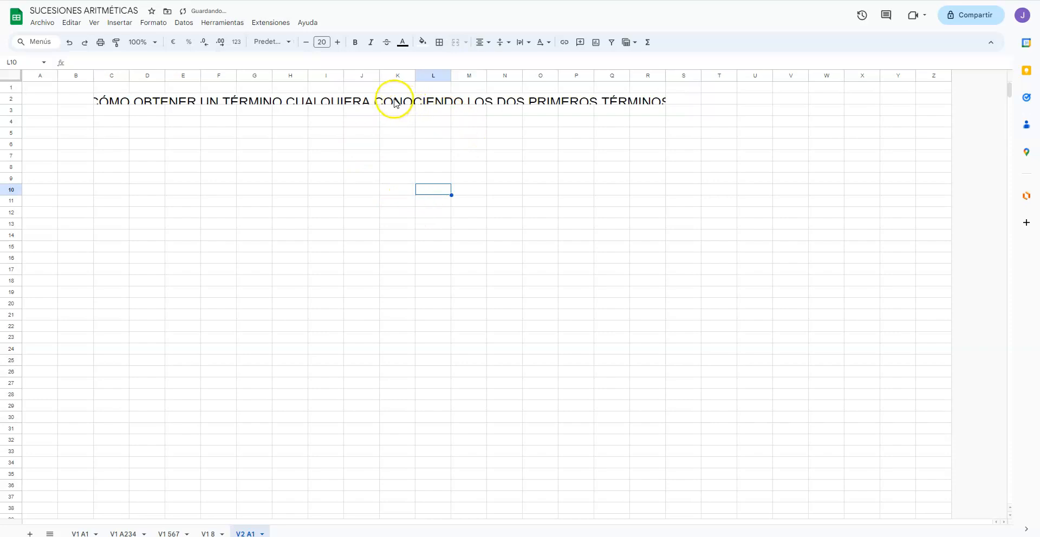
Step: Increase the height of all rows and widen all columns in the sheet so the title fits its merged cell
left_click(17, 80)
left_click_drag(10, 101, 16, 122)
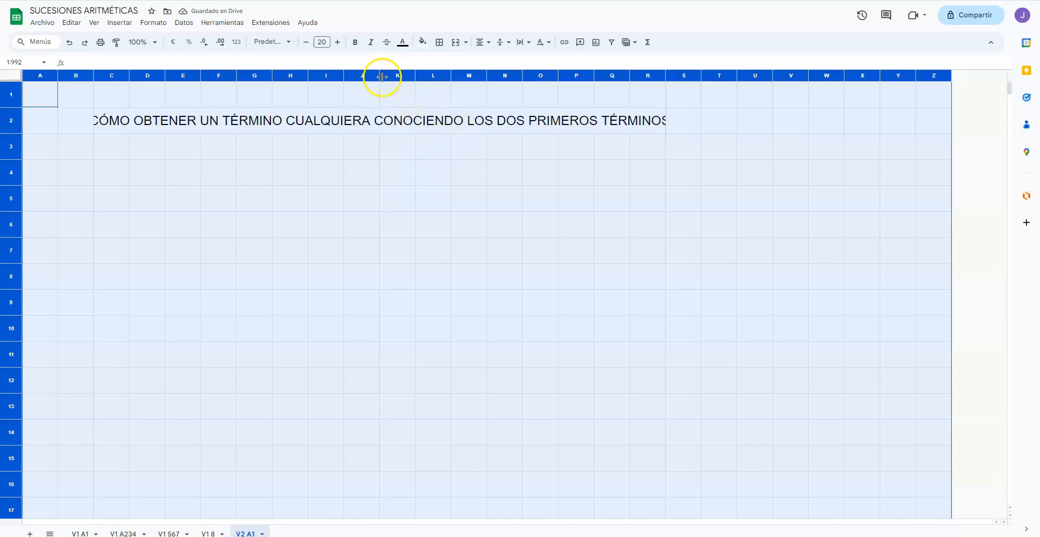
left_click_drag(382, 77, 390, 77)
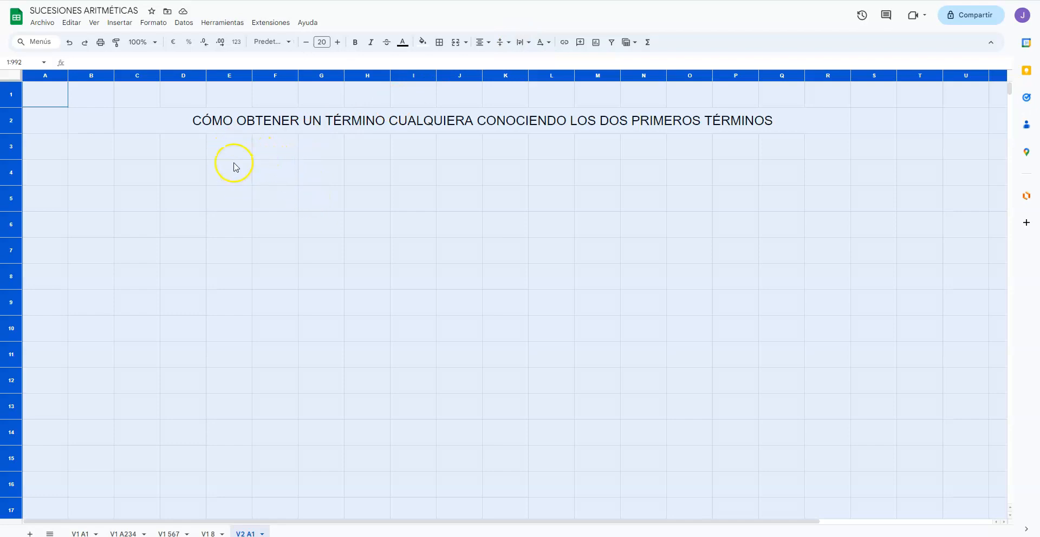
left_click(234, 166)
Step: Fill the merged title cell C2:R2 with orange
left_click(136, 121)
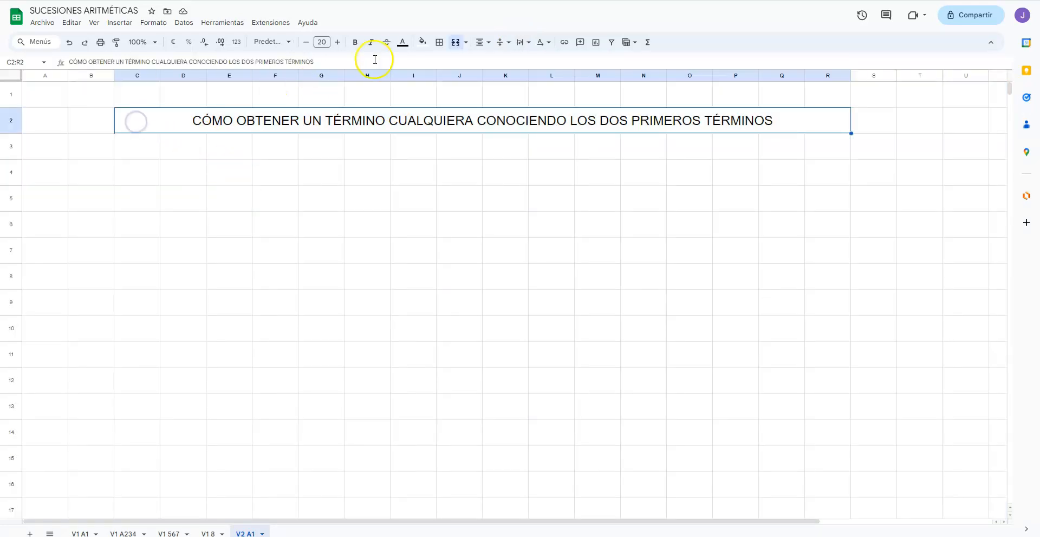
left_click(423, 42)
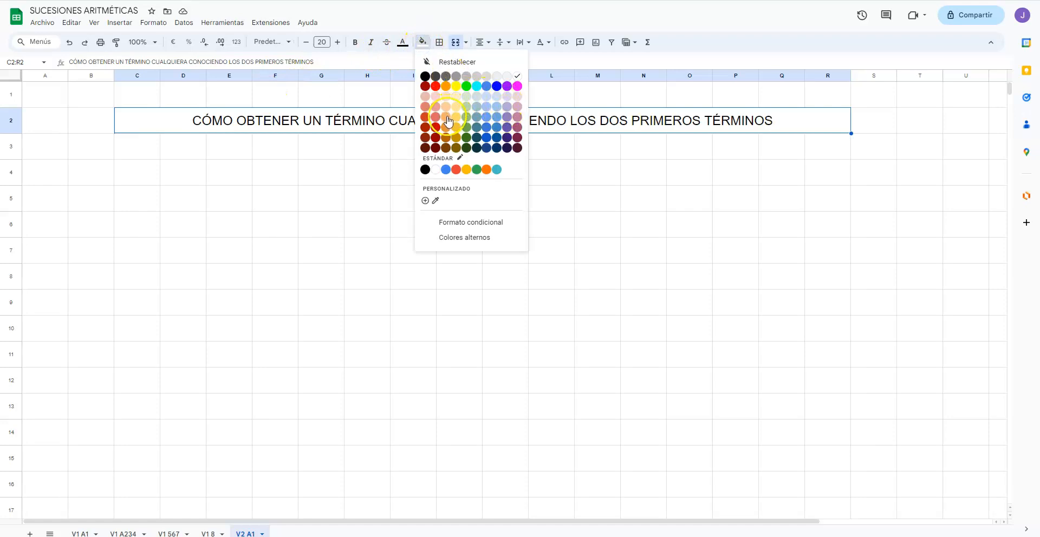
left_click(446, 86)
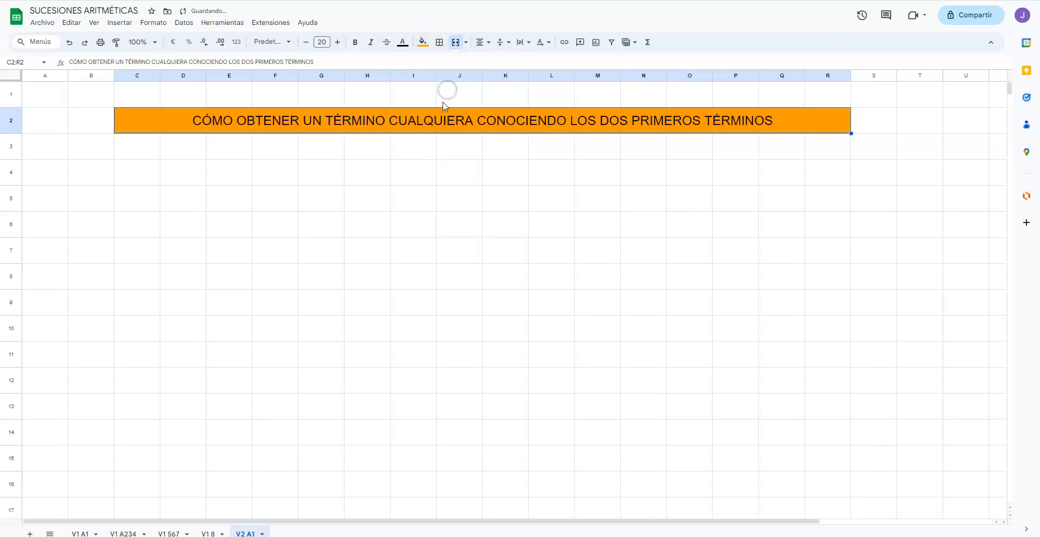
left_click(446, 172)
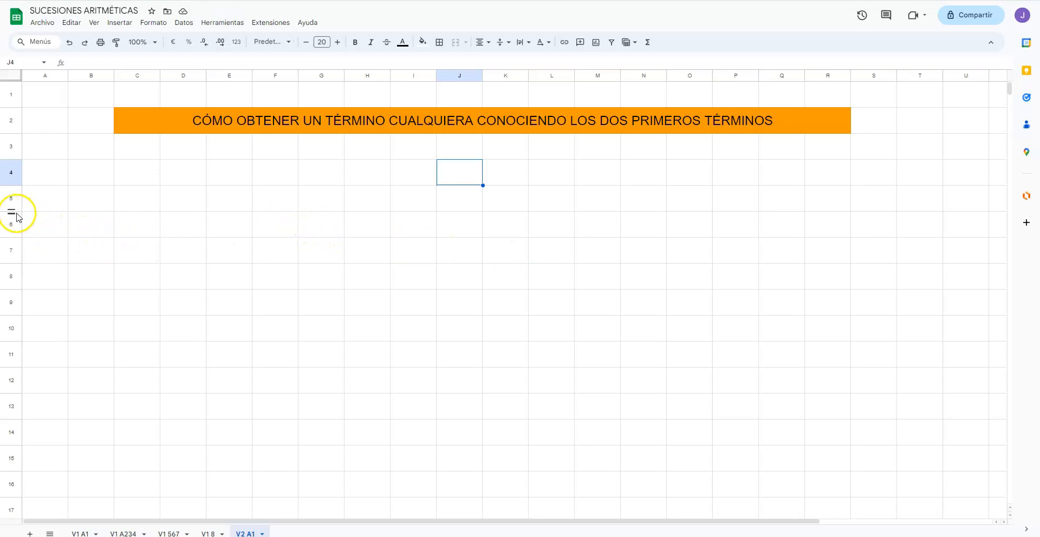
Step: Make row 5 taller and enter the label a1 in cell F5
left_click_drag(11, 212, 11, 227)
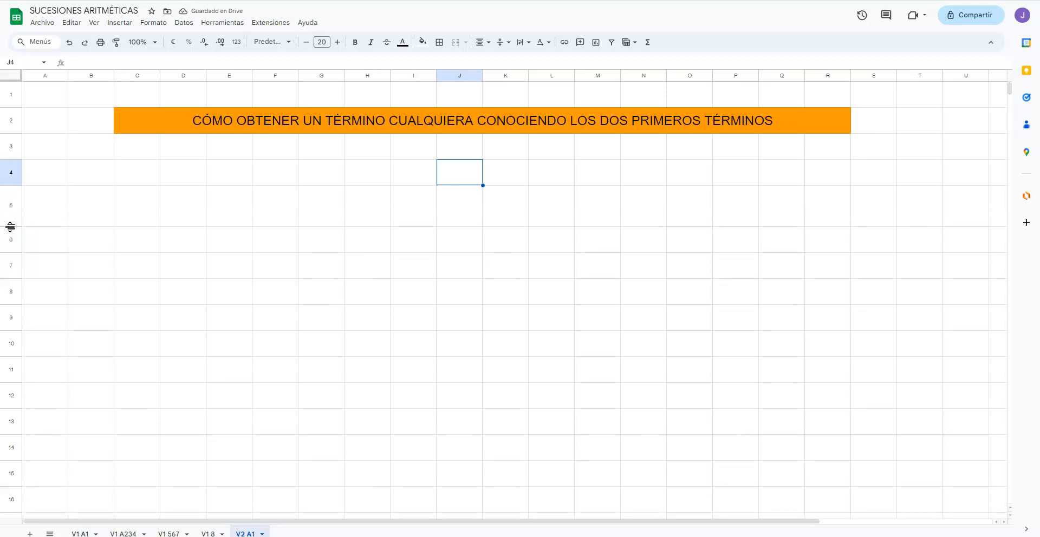
left_click(271, 221)
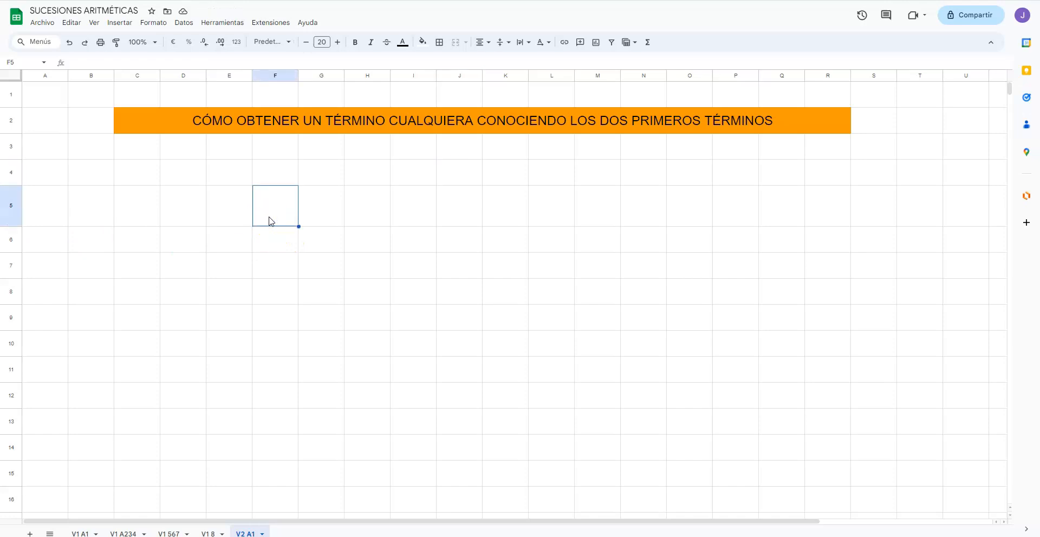
type("A")
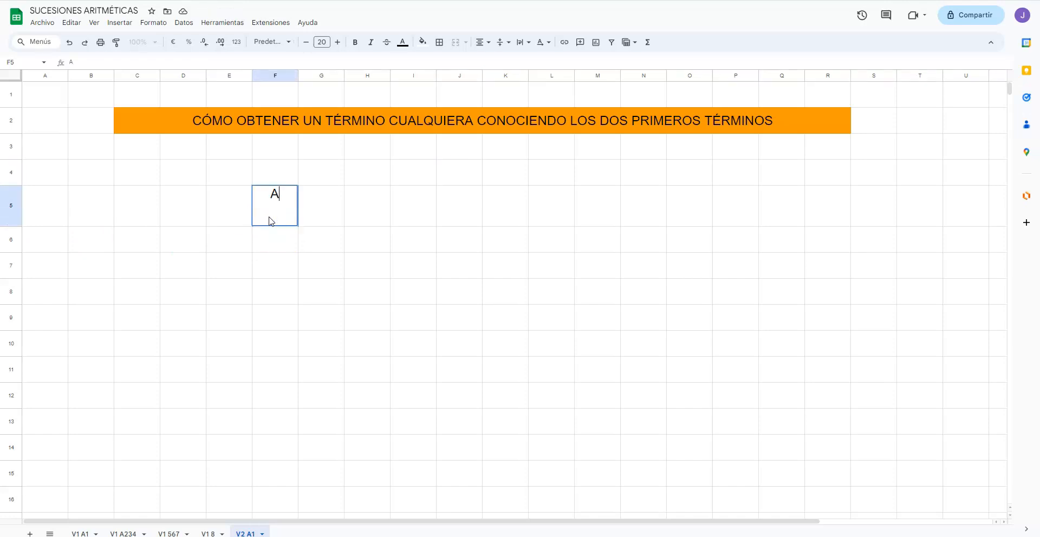
key("BackSpace")
type("a1")
key("Return")
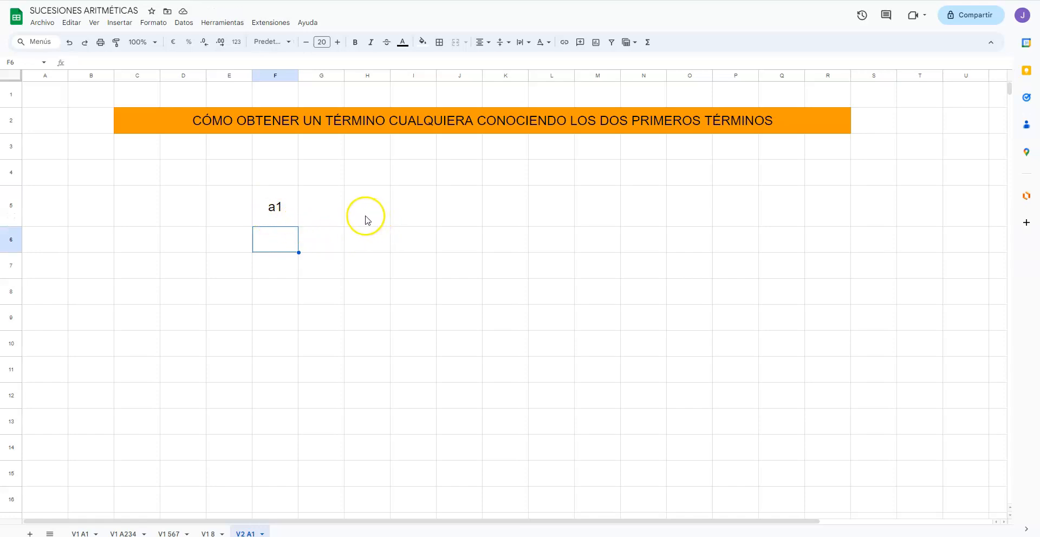
Step: Enter the label a2 in cell I5 and the label d in cell L5
left_click(403, 218)
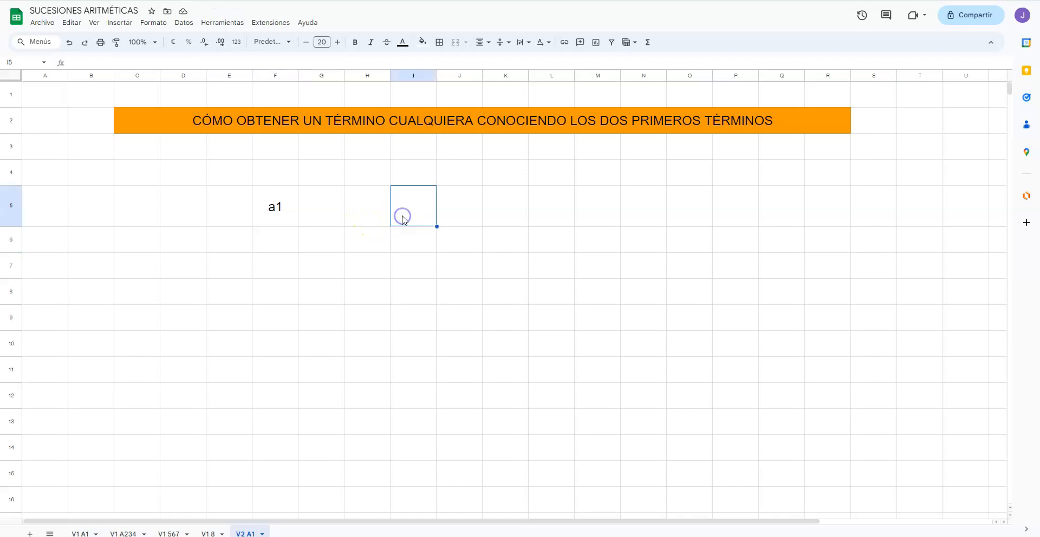
type("a2")
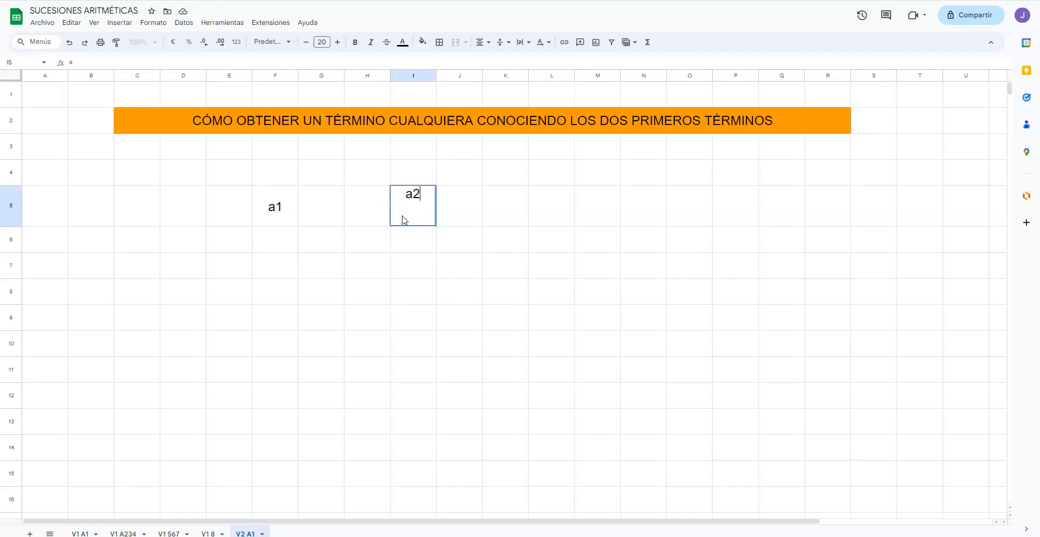
key("Return")
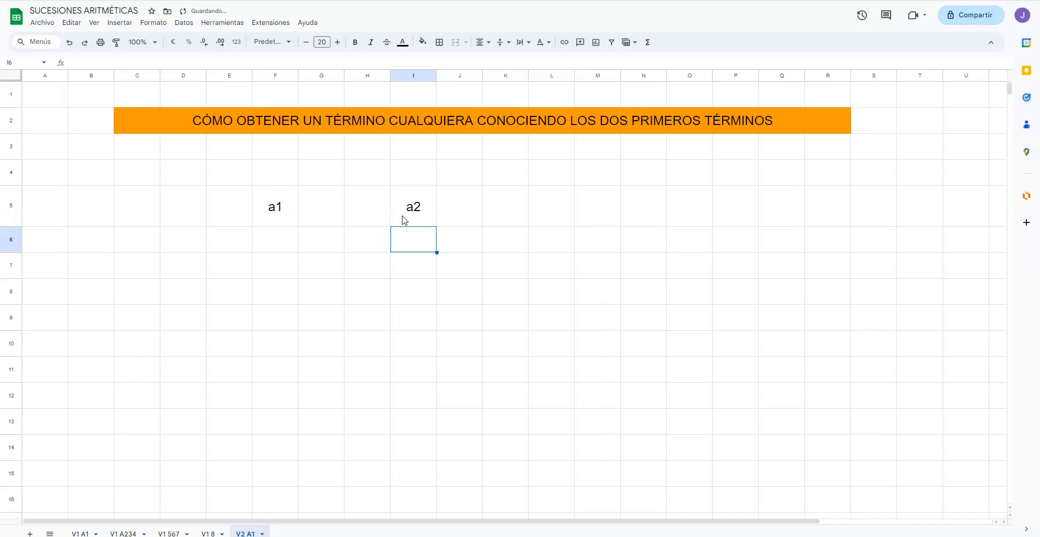
key("Right")
key("Right")
key("Right")
key("Up")
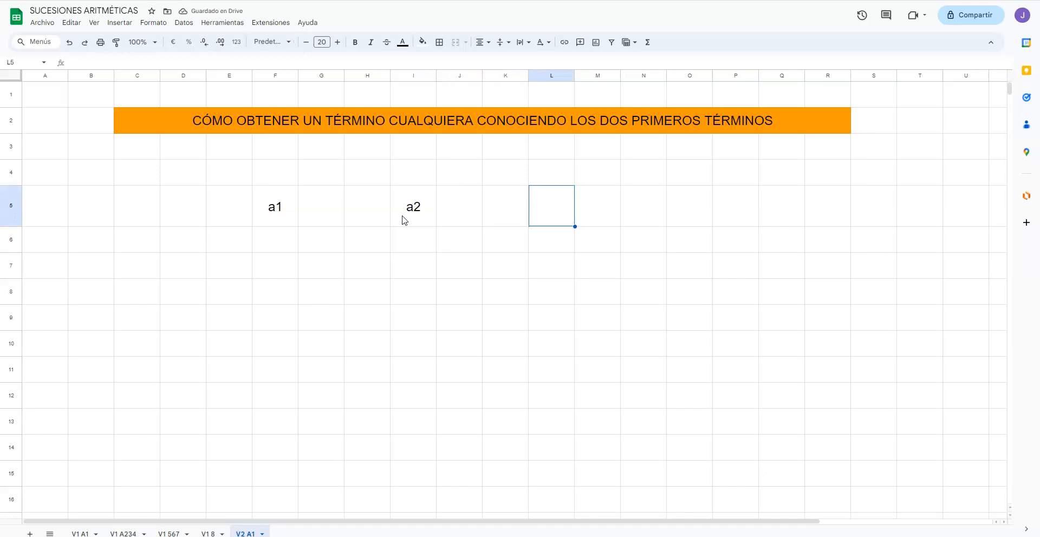
type("d")
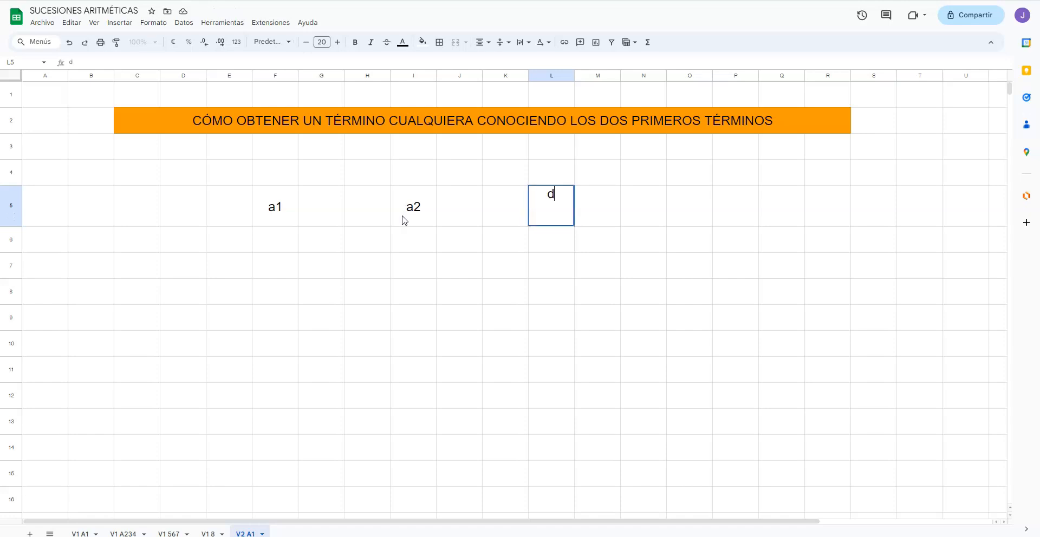
key("Return")
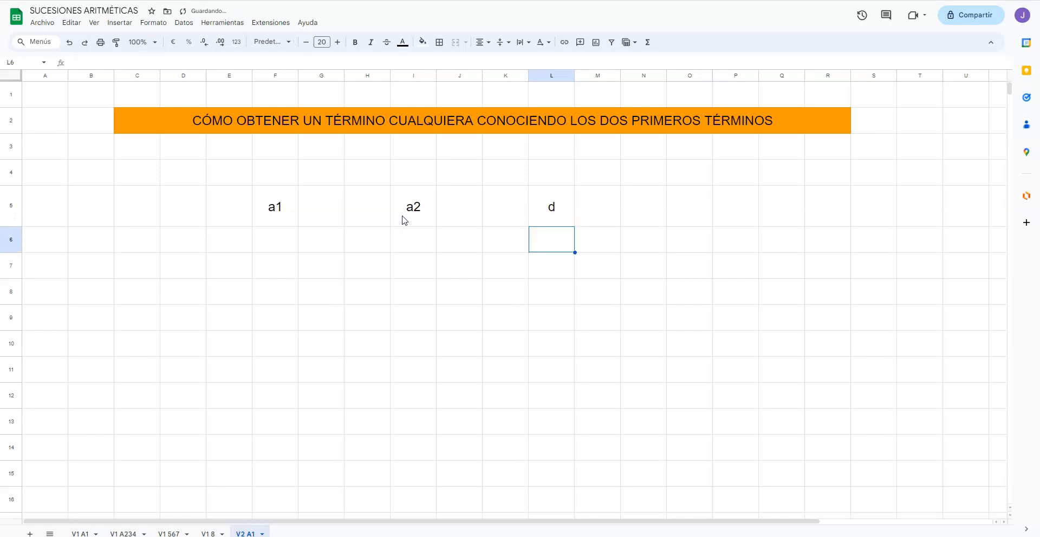
key("Left")
key("Left")
key("Left")
key("Left")
key("Left")
key("Left")
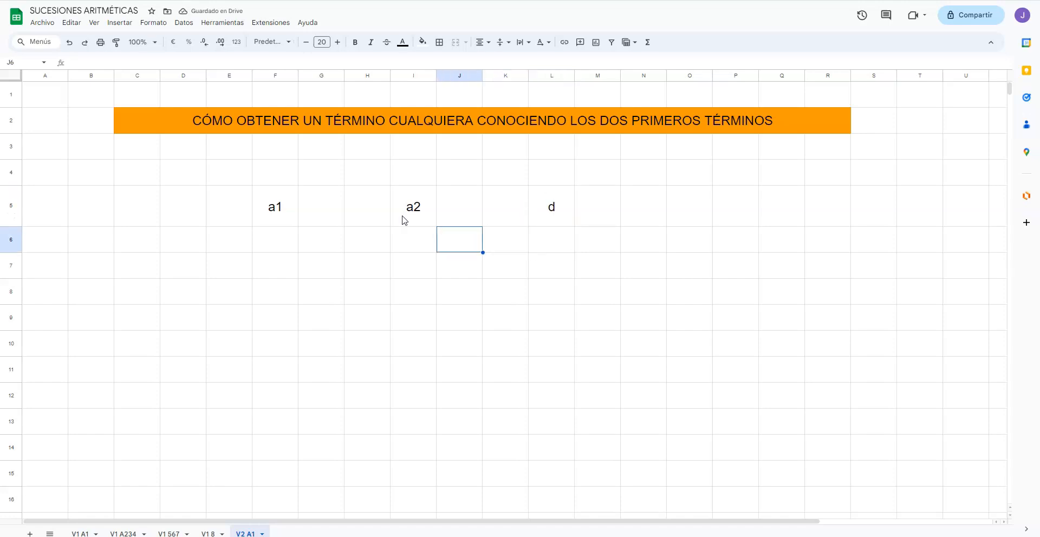
key("Left")
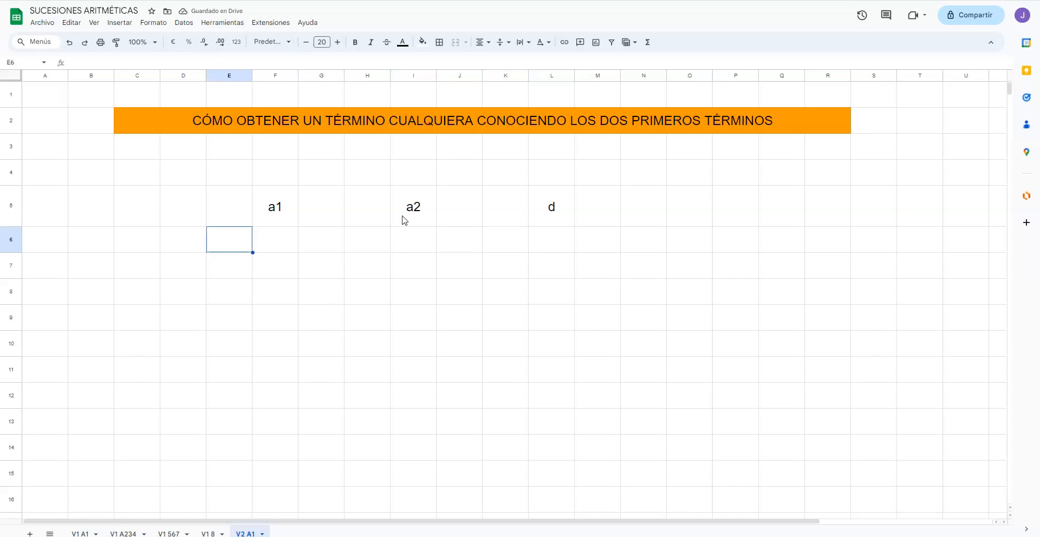
key("Down")
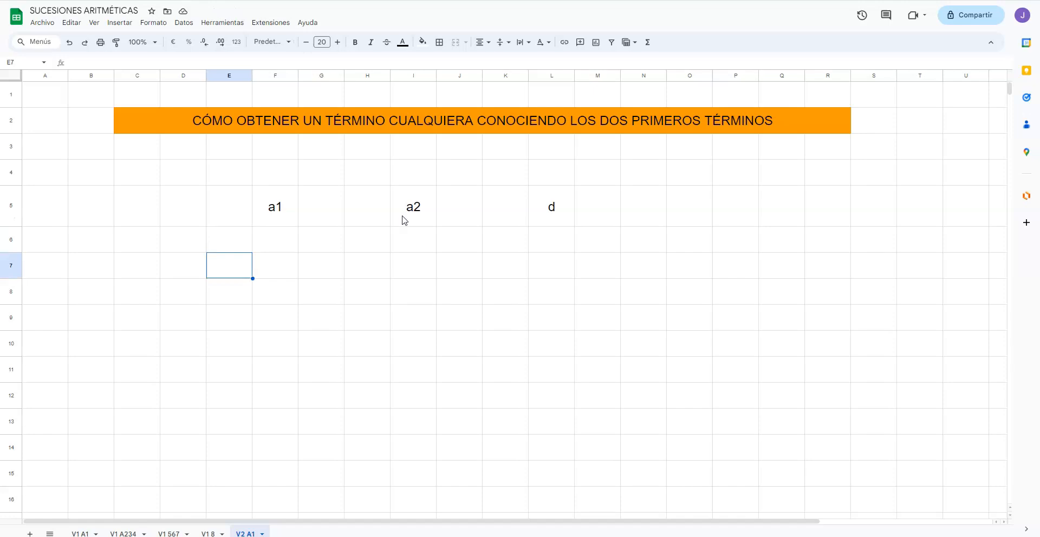
key("Left")
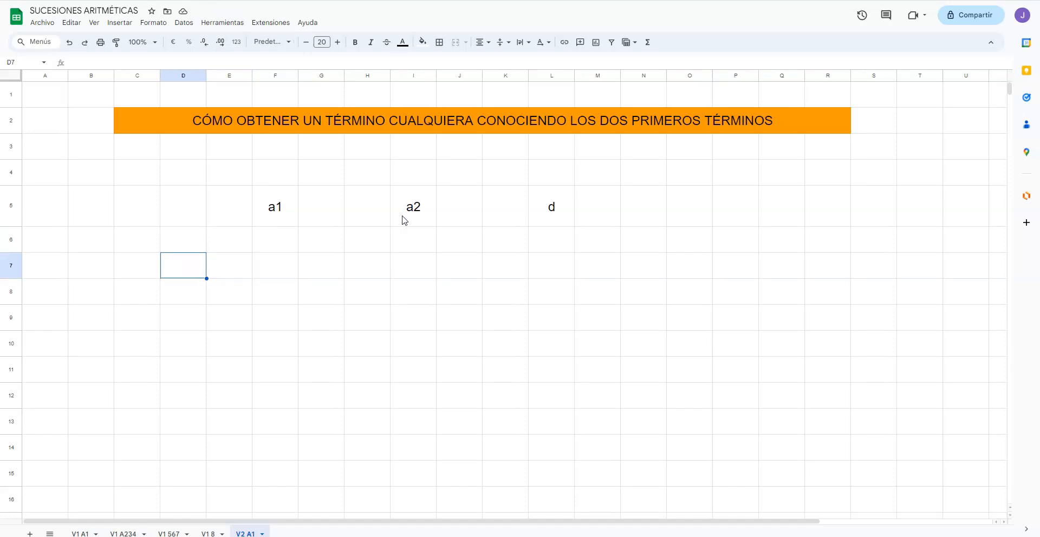
type("4")
key("Return")
key("Up")
Step: Enter 4 in cell D8 and the heading Término above it in cell D7
key("Up")
key("Down")
key("Delete")
key("Down")
type("4")
key("Up")
type("T")
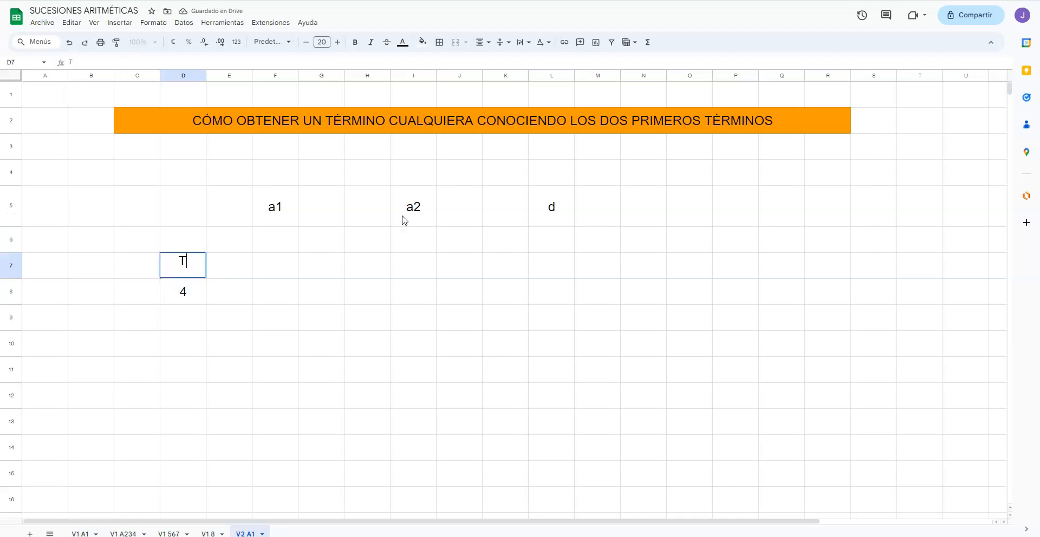
type("érmino")
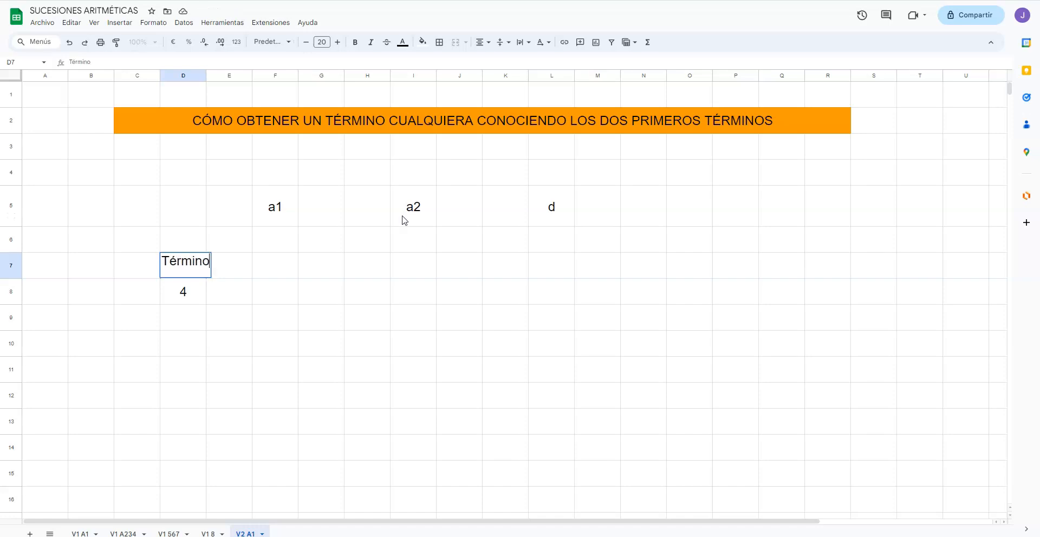
key("Return")
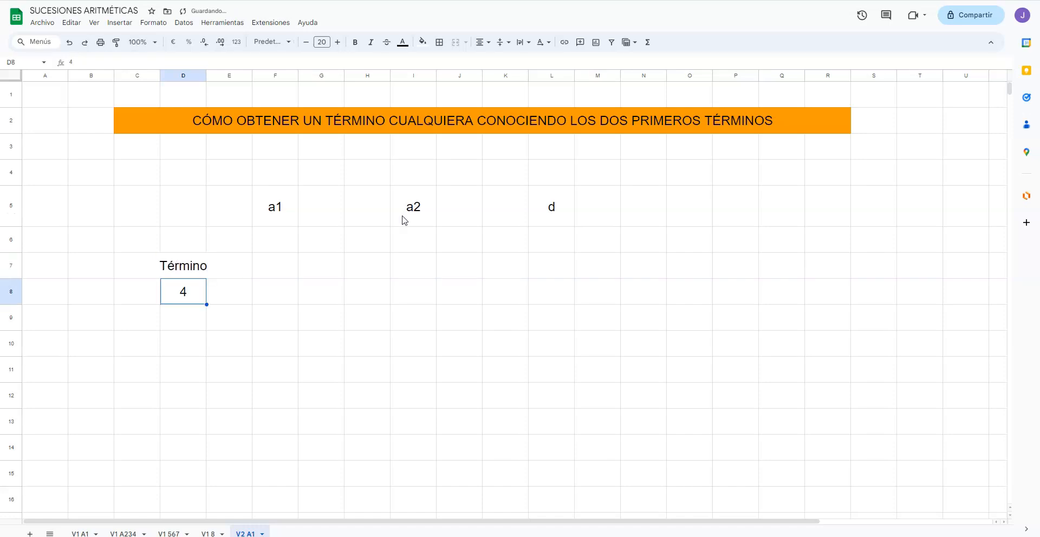
Step: Fill the a1 label cell F5 with yellow
key("Right")
key("Right")
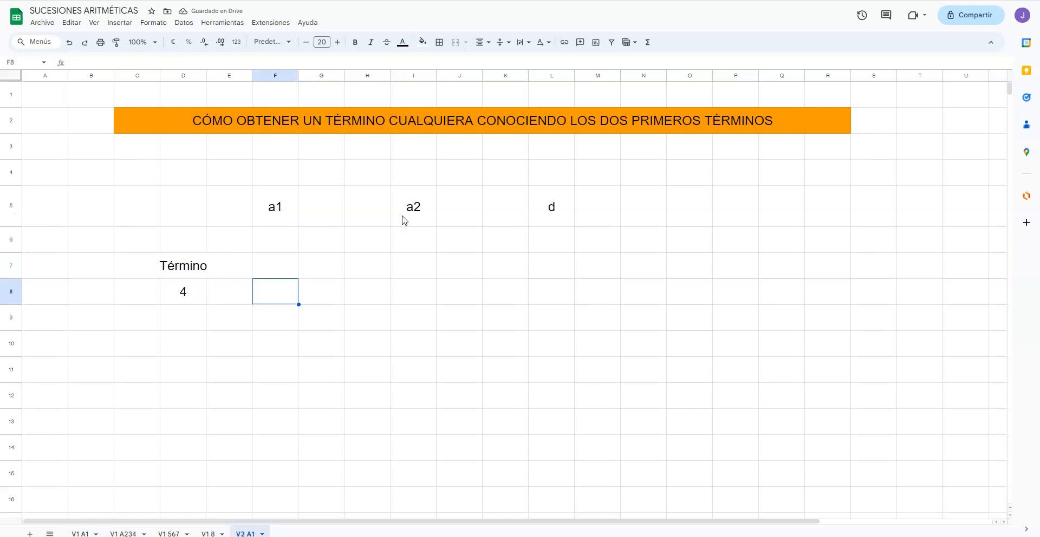
left_click(280, 220)
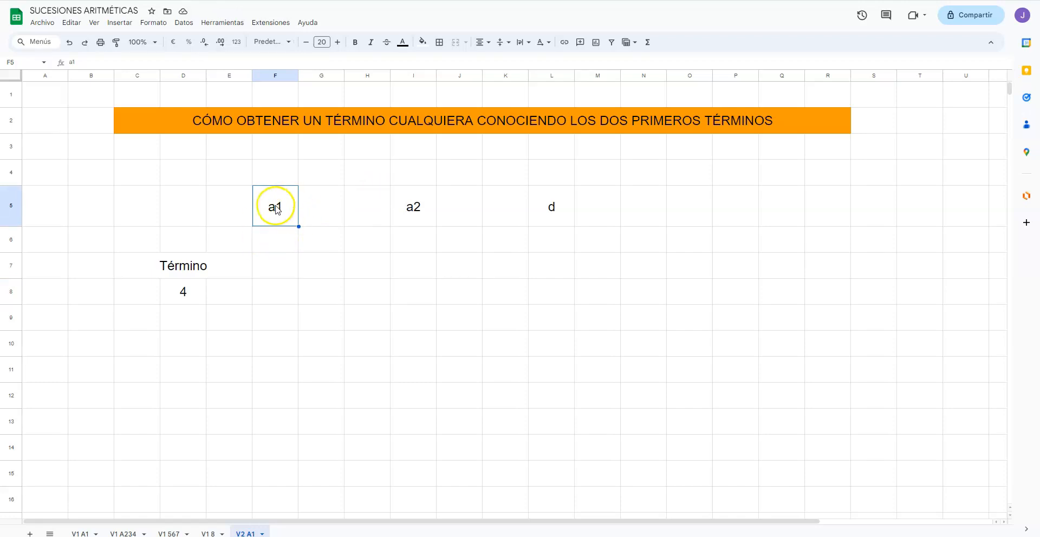
left_click(423, 42)
left_click(457, 89)
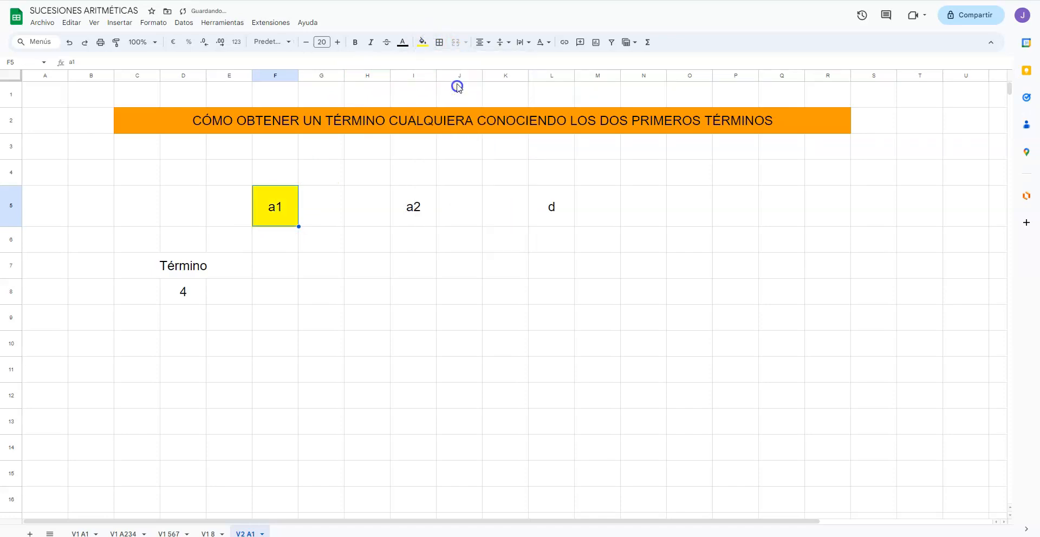
Step: Fill the a2 label cell I5 and the d label cell L5 with yellow
left_click(410, 203)
left_click(423, 44)
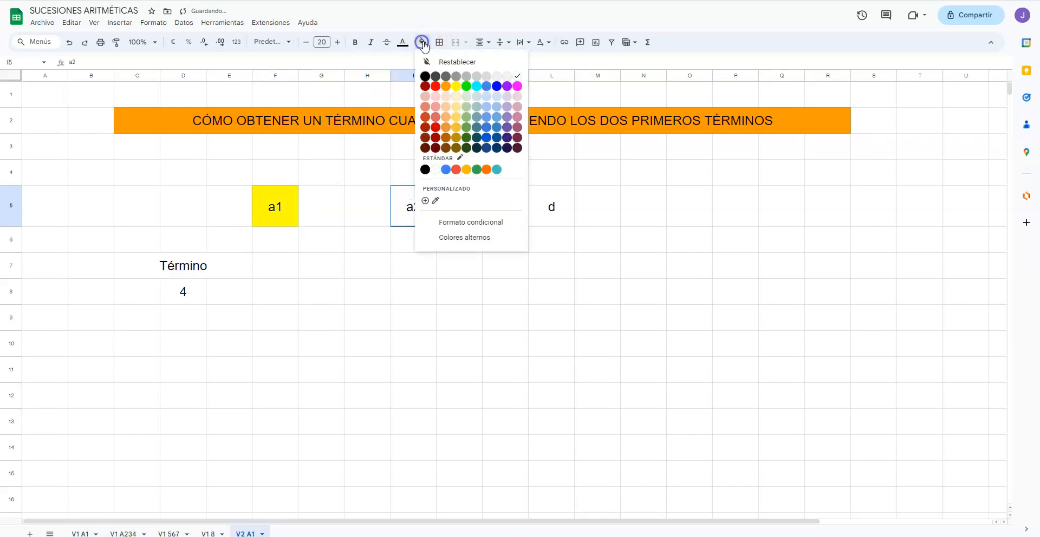
left_click(455, 85)
left_click(550, 205)
type("d")
left_click(421, 43)
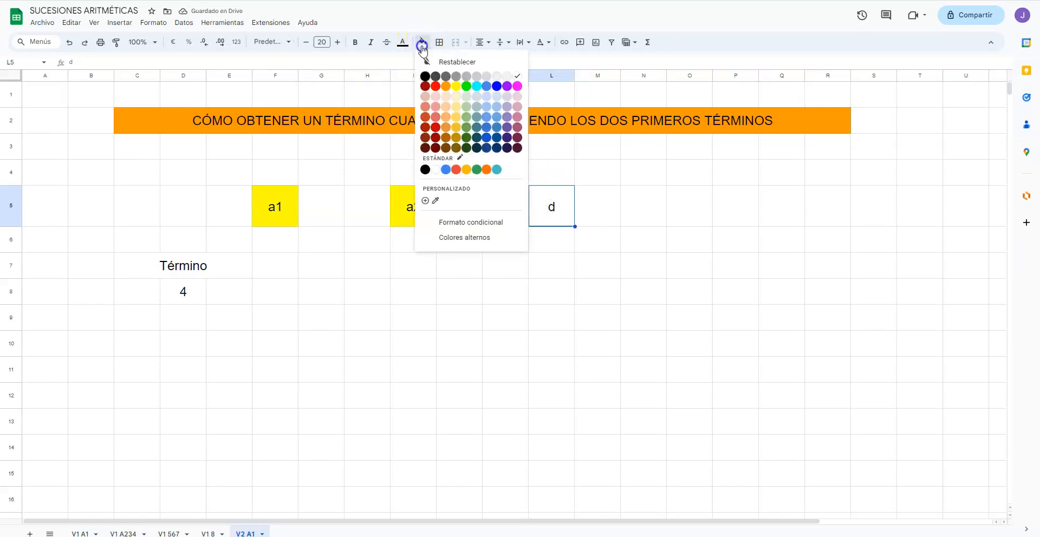
left_click(456, 86)
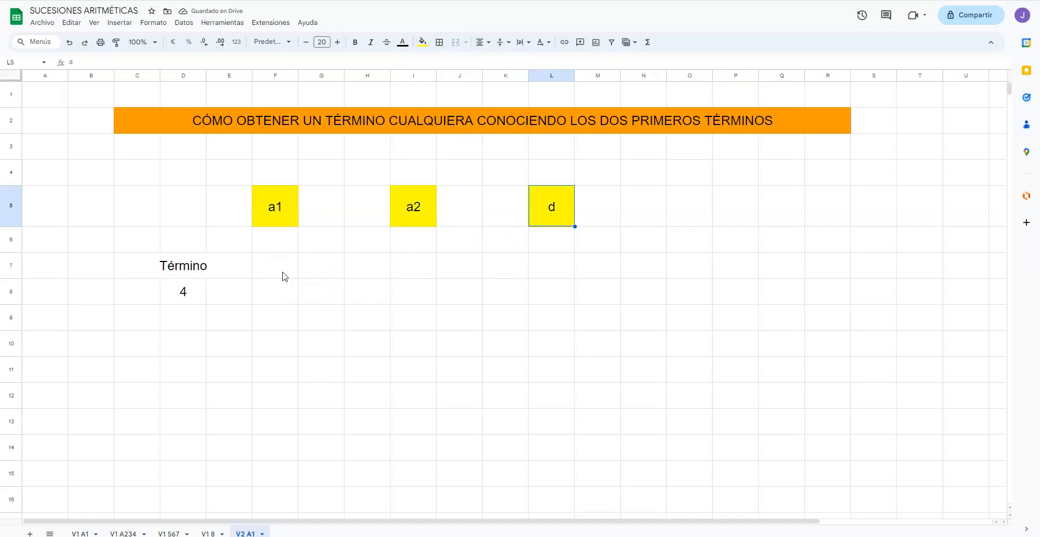
Step: Enter 2 in cell F8 as the a1 value and 5 in cell I8 as the a2 value
left_click(280, 291)
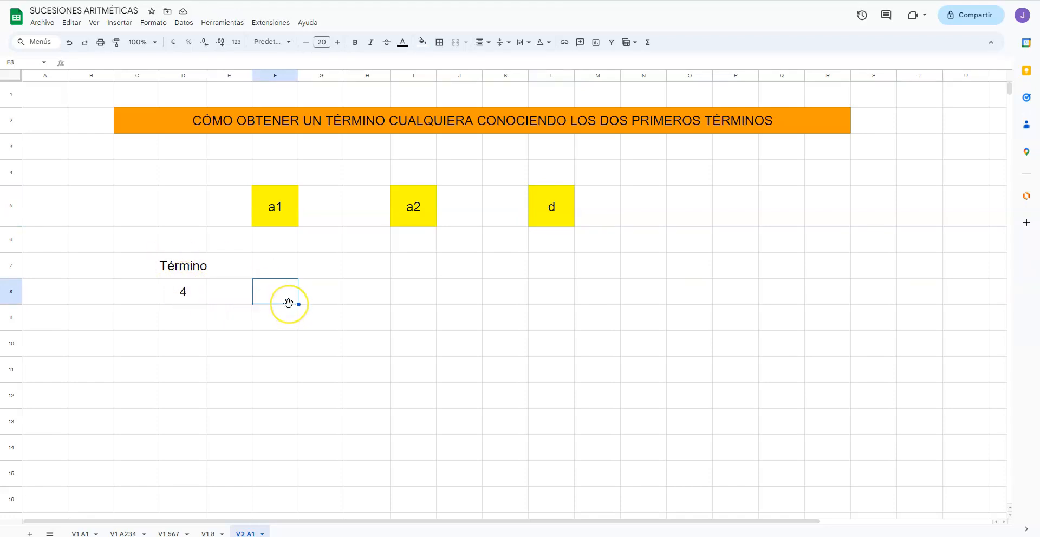
type("2")
key("Tab")
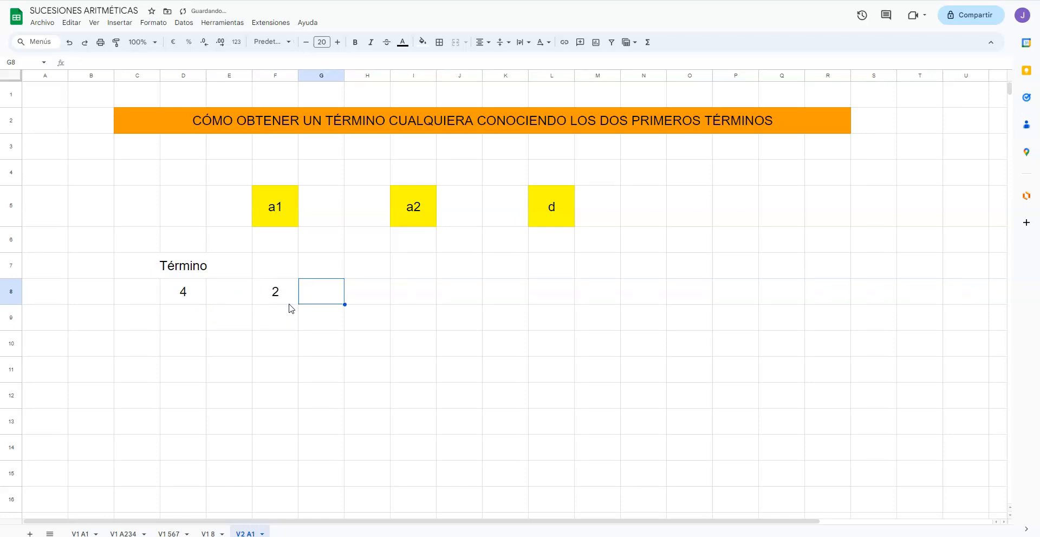
key("Tab")
key("Tab")
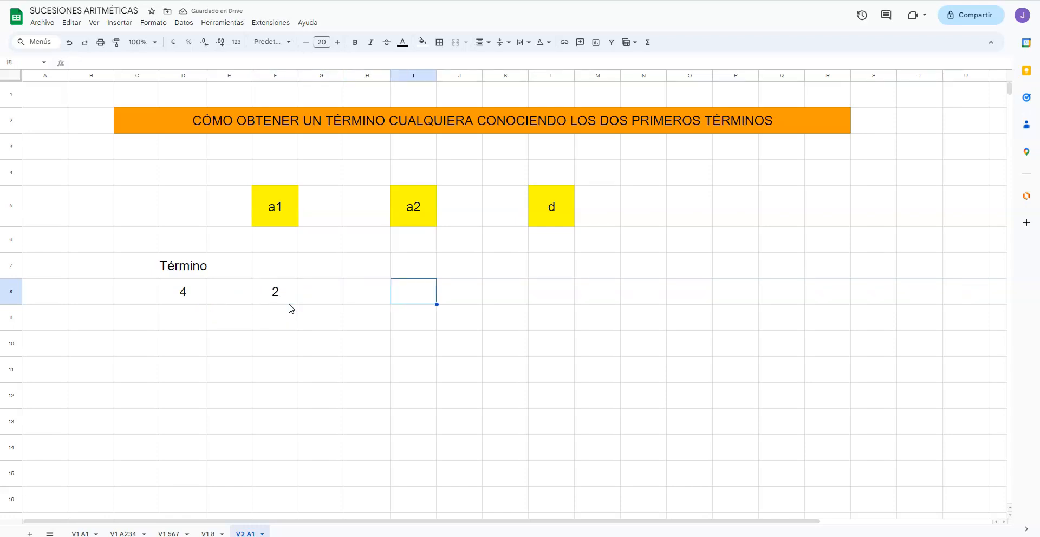
type("5")
key("Tab")
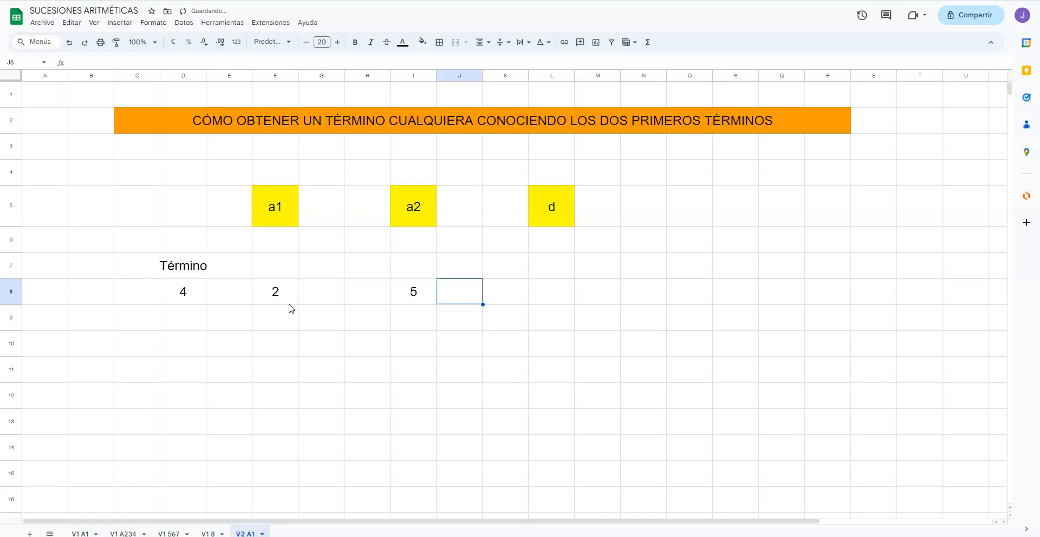
Step: Calculate the common difference in cell L8 with the formula I8-F8
key("Tab")
key("Tab")
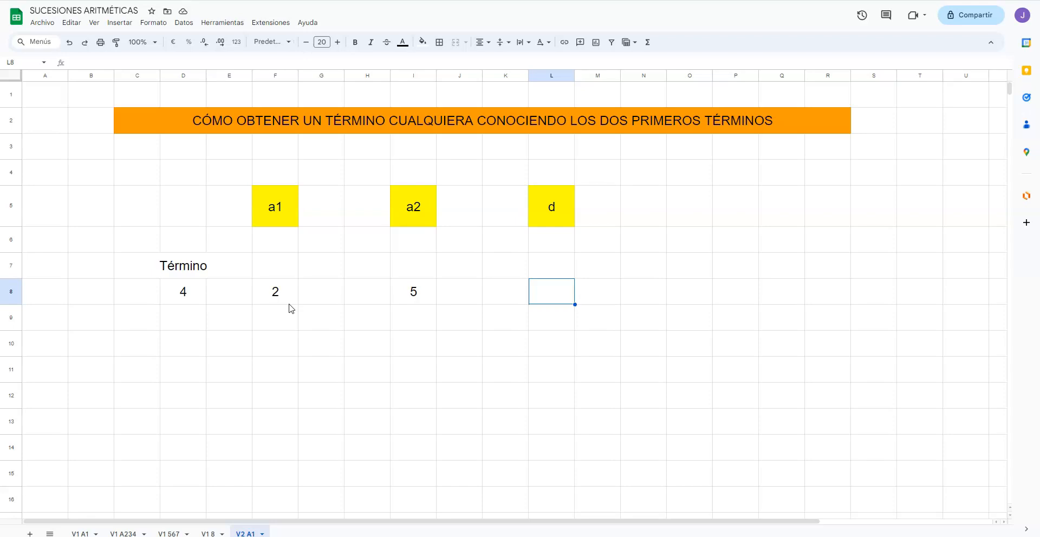
type("+")
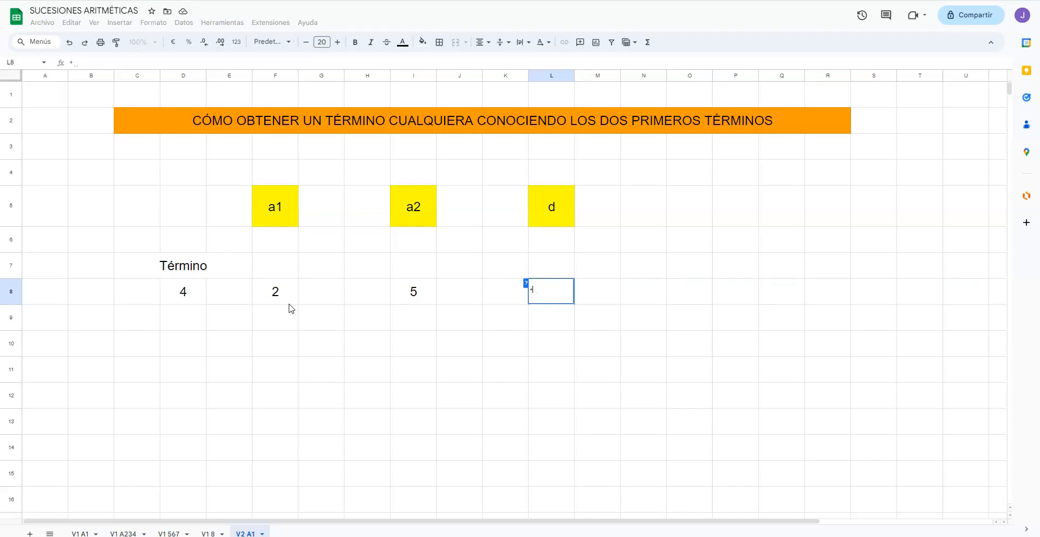
left_click(411, 301)
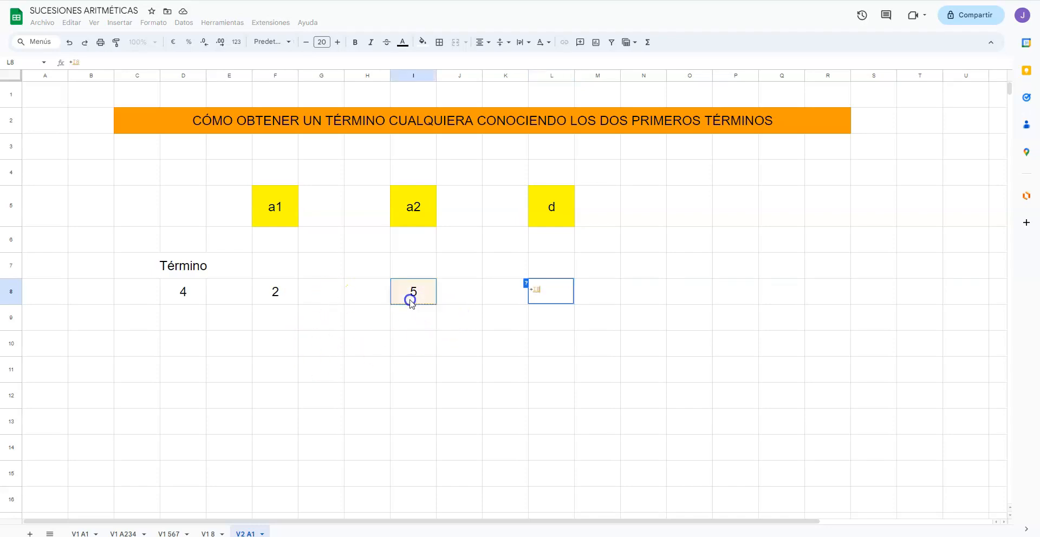
type("-")
left_click(280, 293)
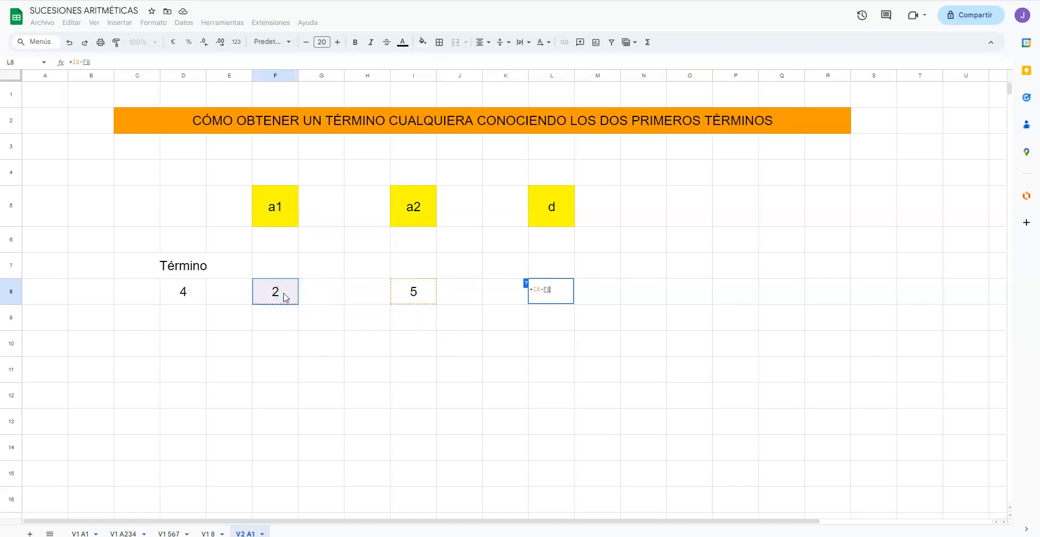
key("Return")
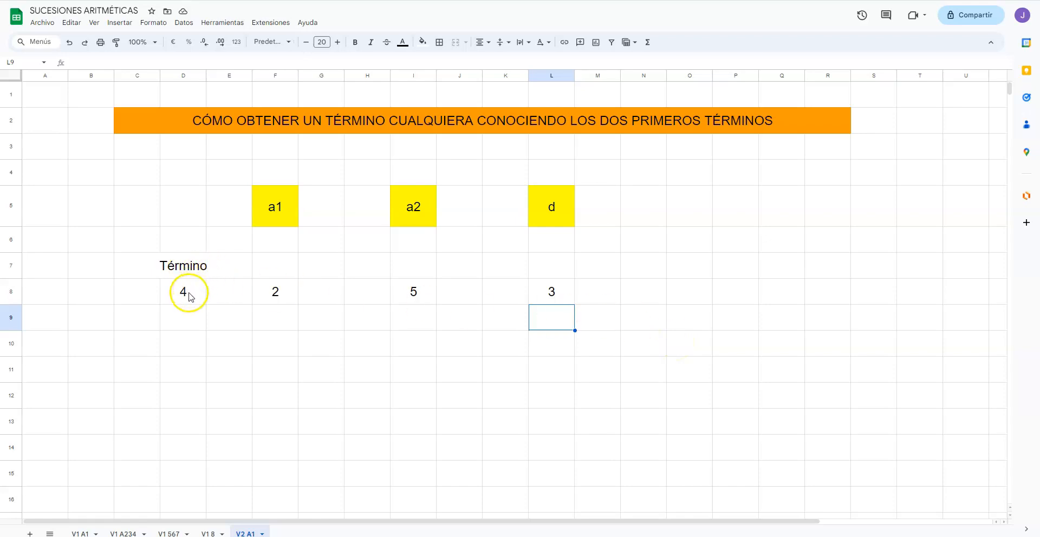
Step: Enter the heading Resultado in cell O7 and widen column O to fit it
left_click(681, 304)
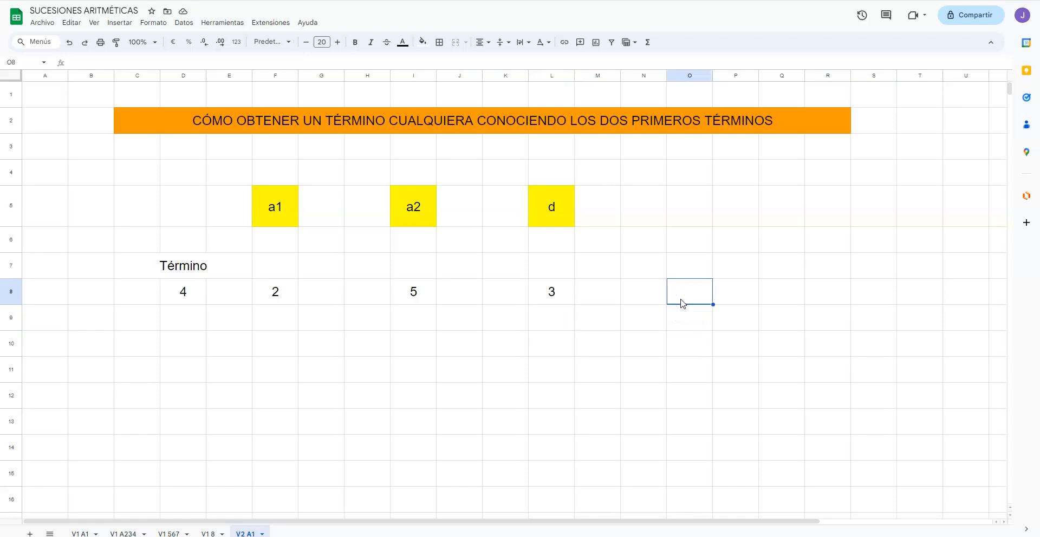
left_click(687, 271)
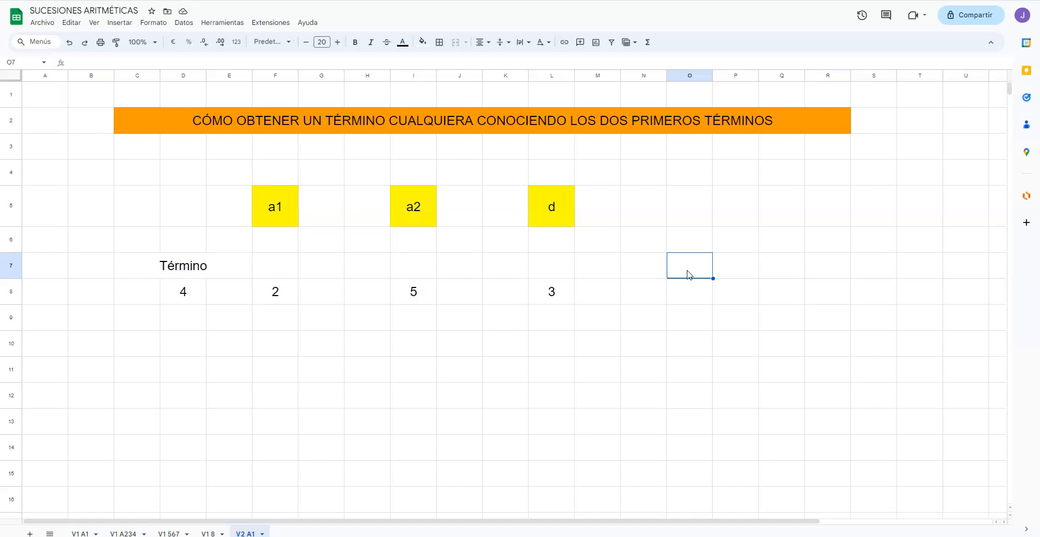
type("Resultado")
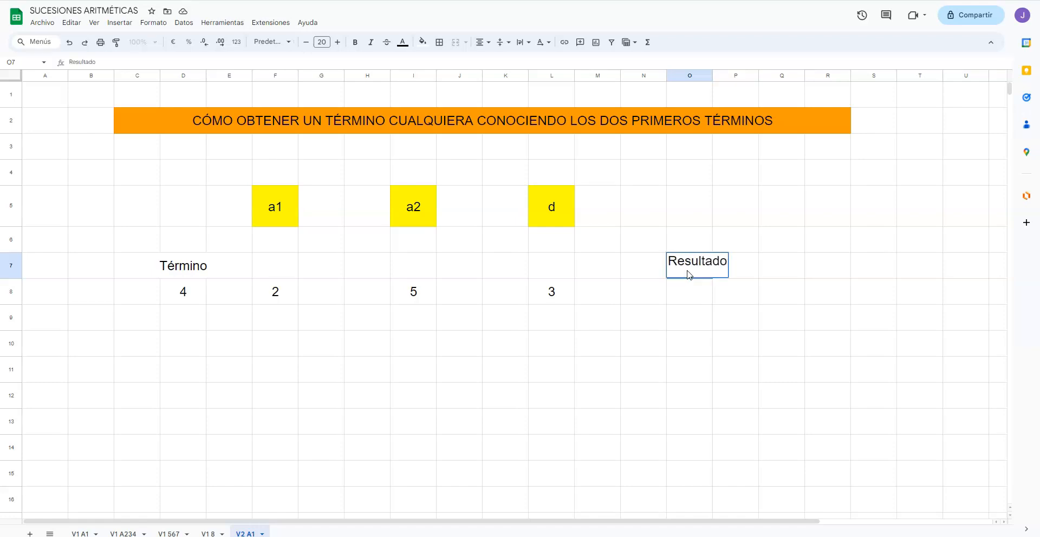
key("Return")
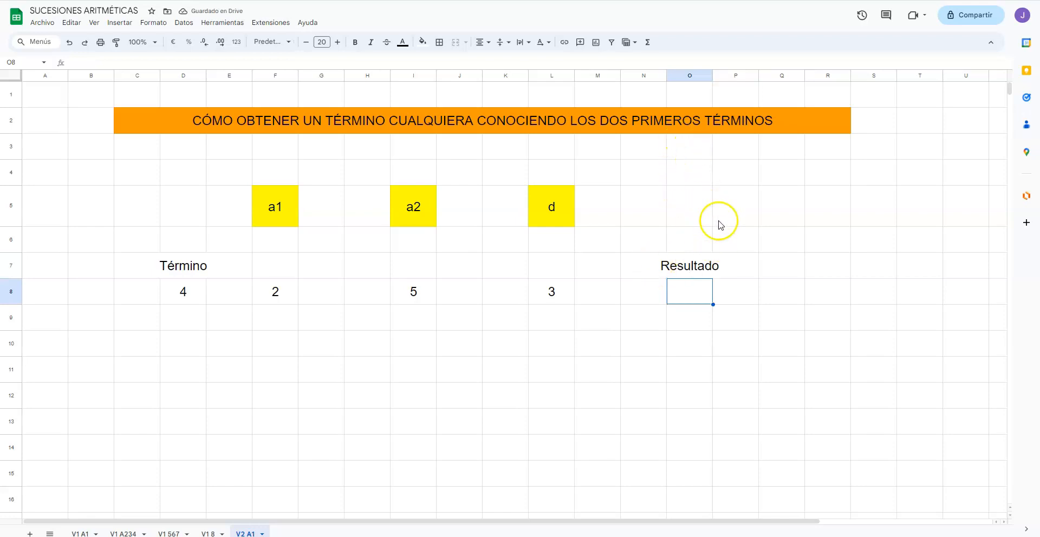
left_click_drag(713, 76, 736, 77)
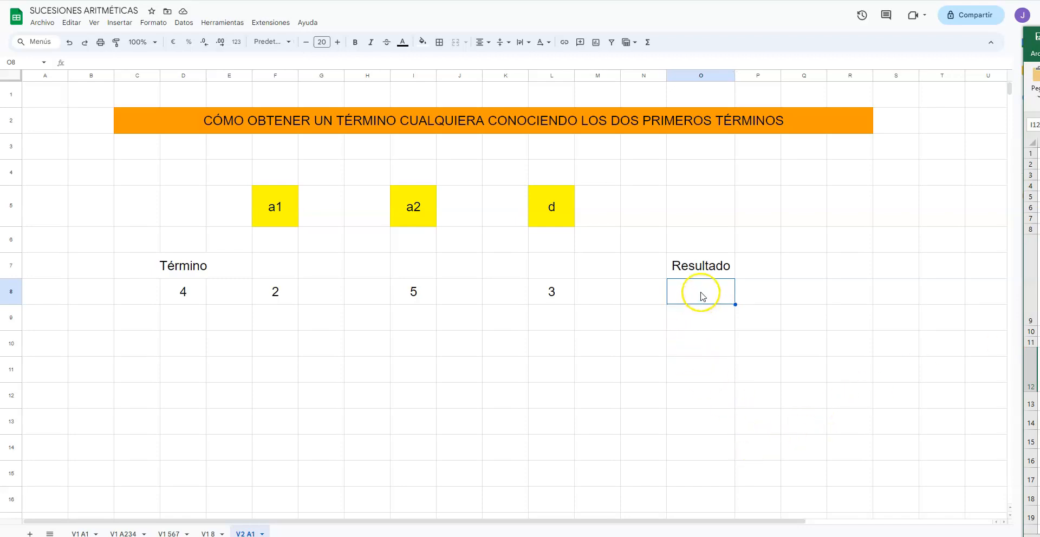
Step: Calculate the requested term in cell O8 with the formula F8+(D8-1)*L8
type("+")
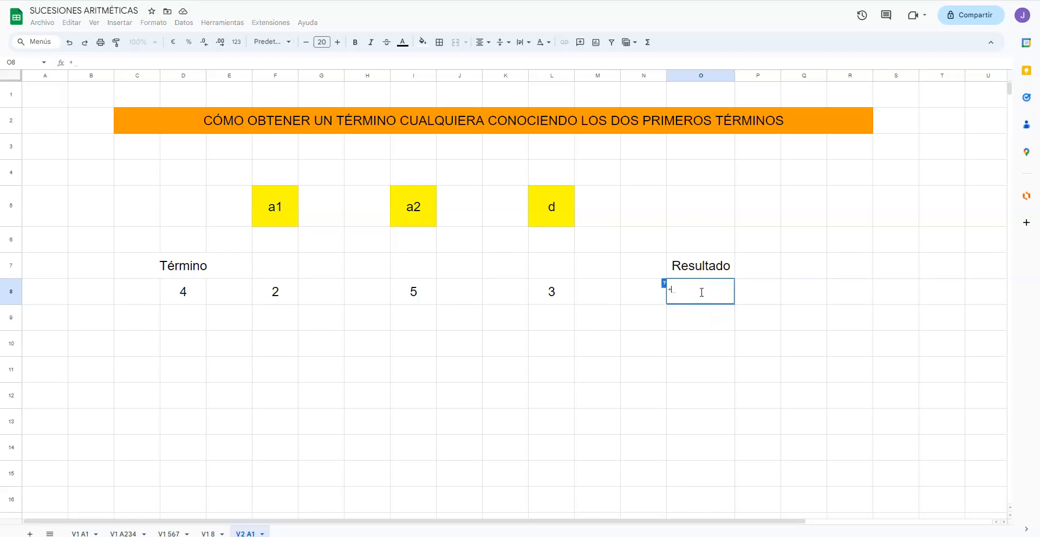
left_click(274, 295)
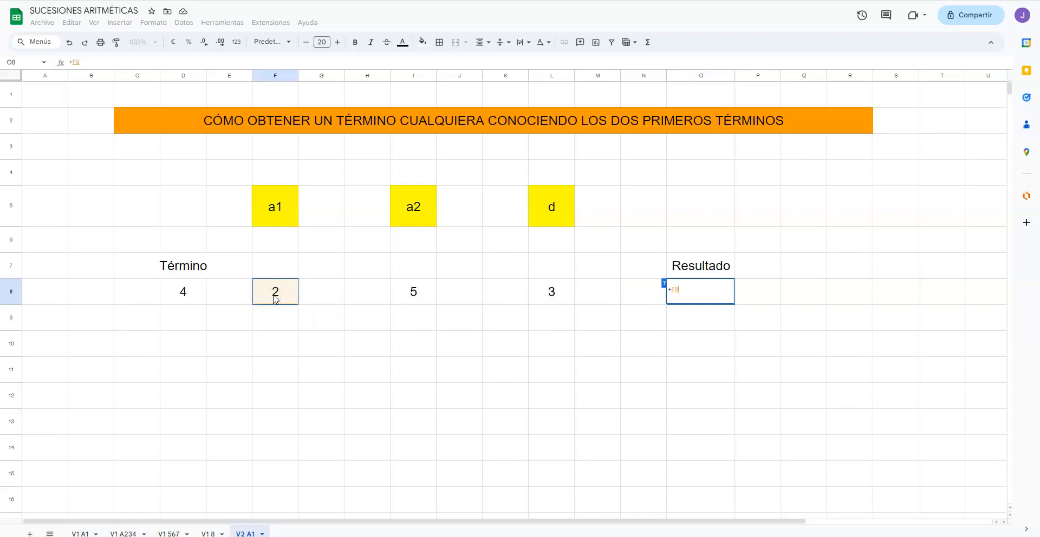
type("+")
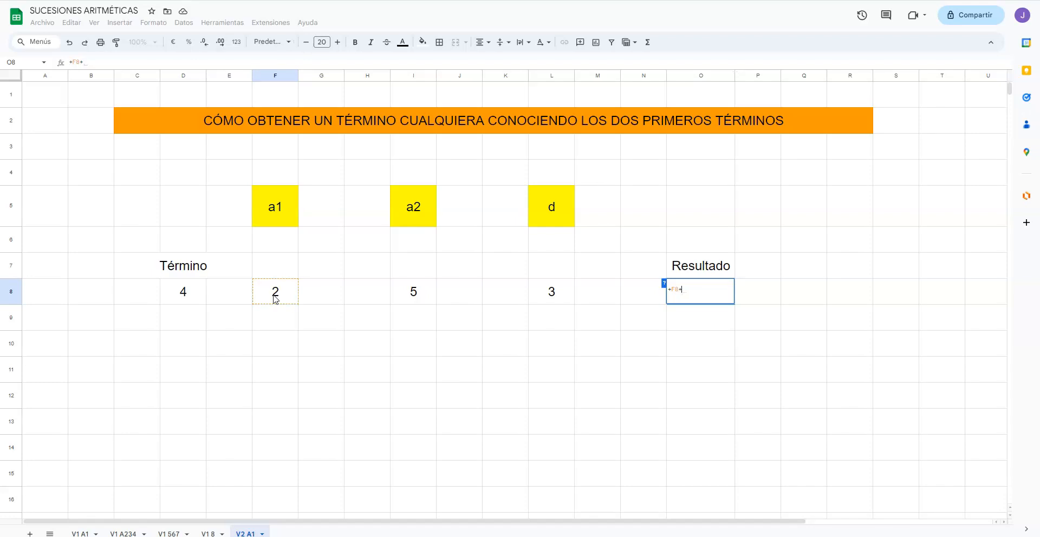
type("(")
left_click(184, 293)
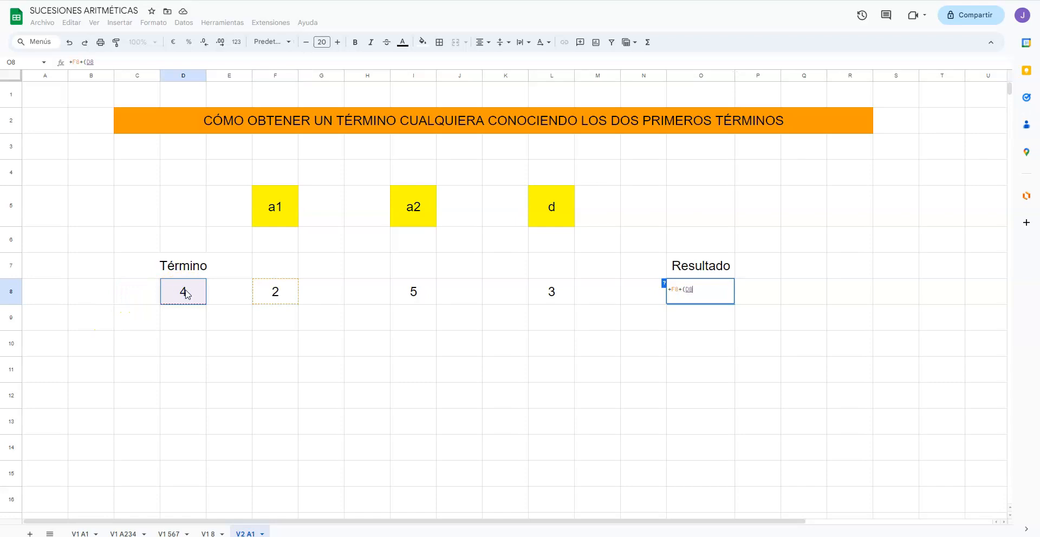
type("-1")
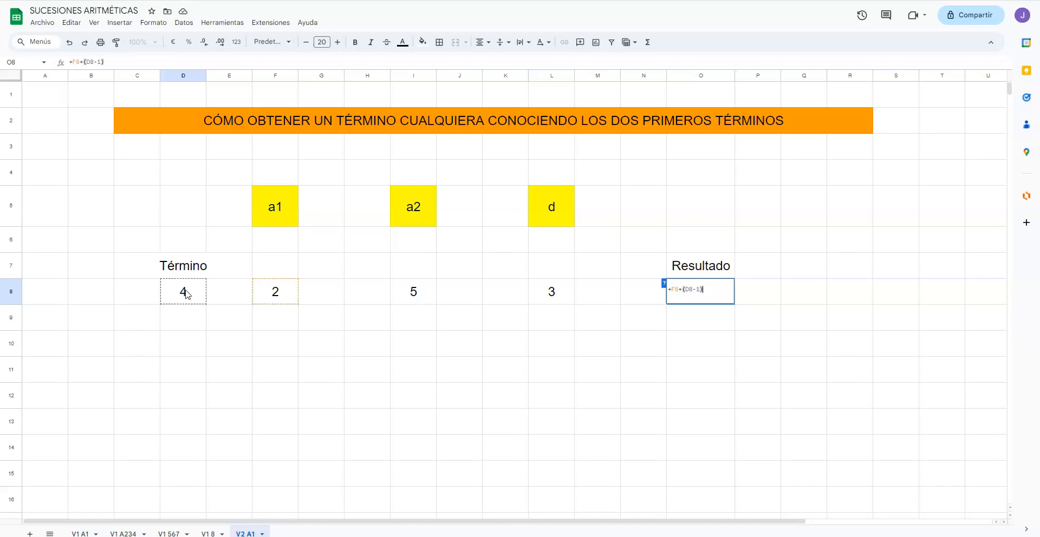
type(")*")
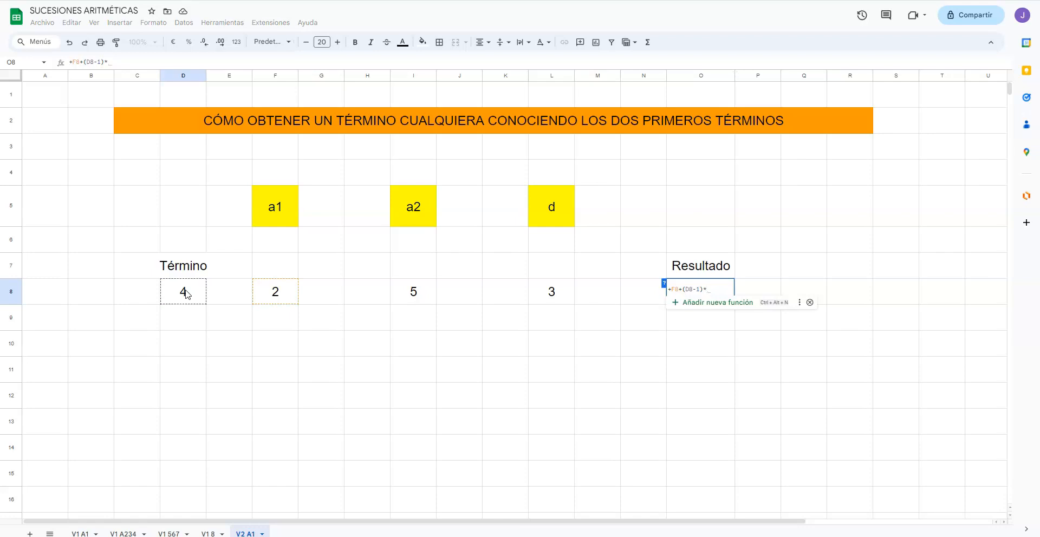
left_click(561, 294)
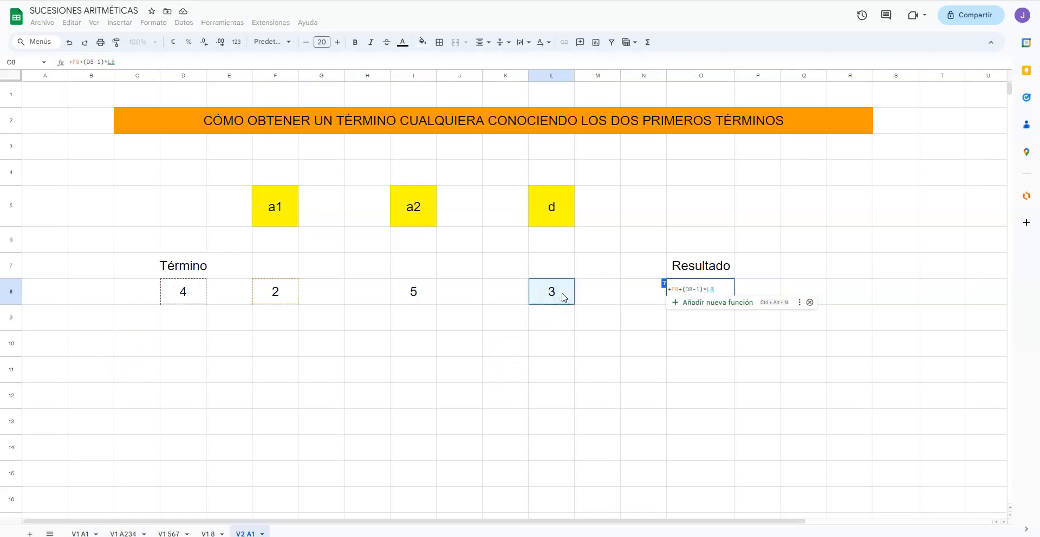
key("Return")
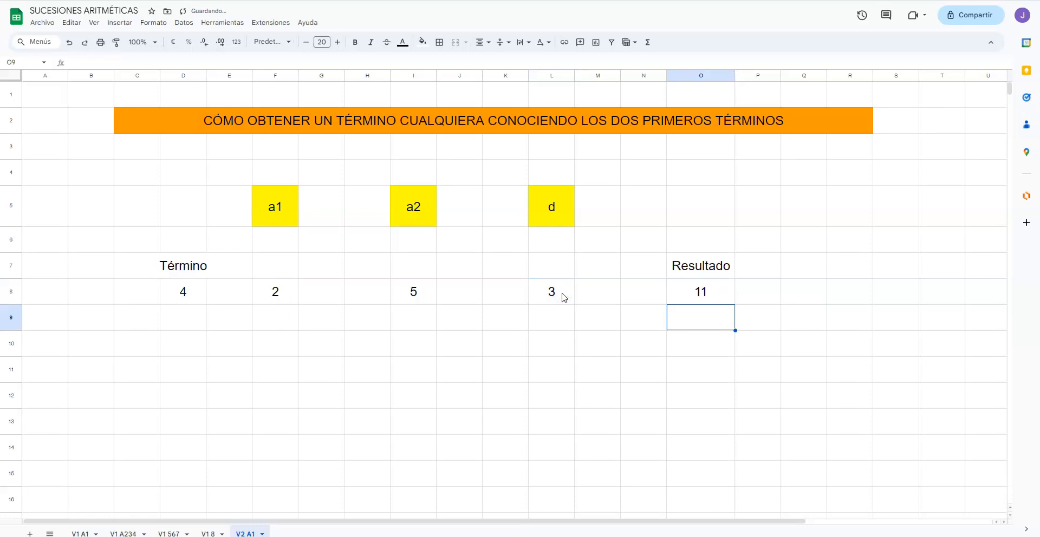
Step: Test the calculation by setting the term number in cell D8 to 1
key("Up")
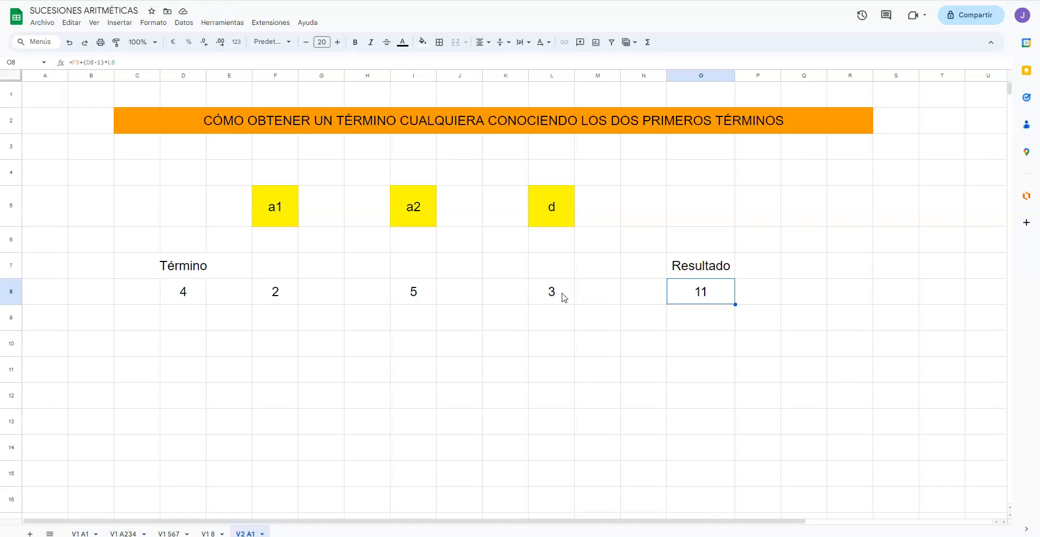
key("Left")
key("Left")
key("Left")
key("Left")
key("Left")
key("Left")
key("Left")
key("Left")
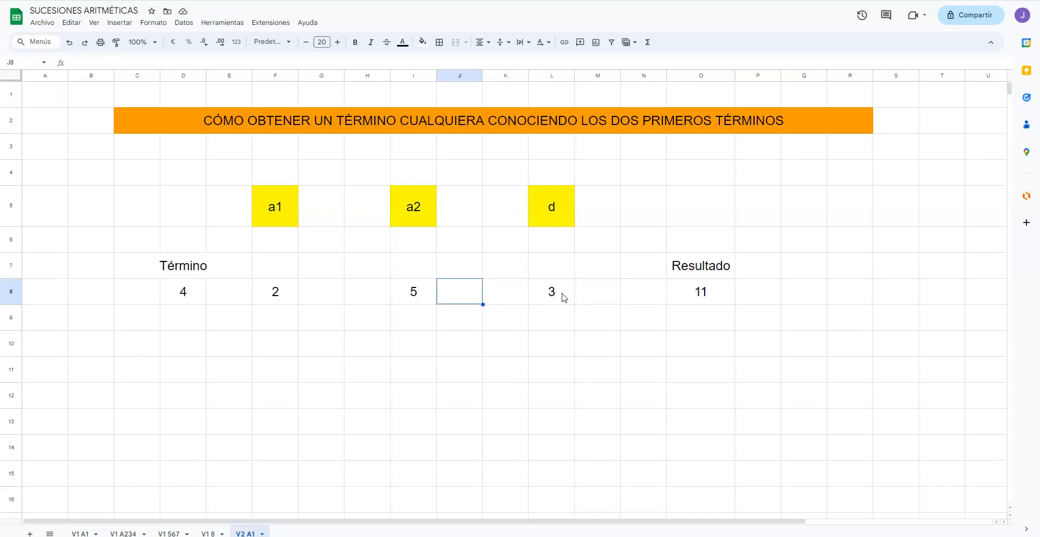
key("Left")
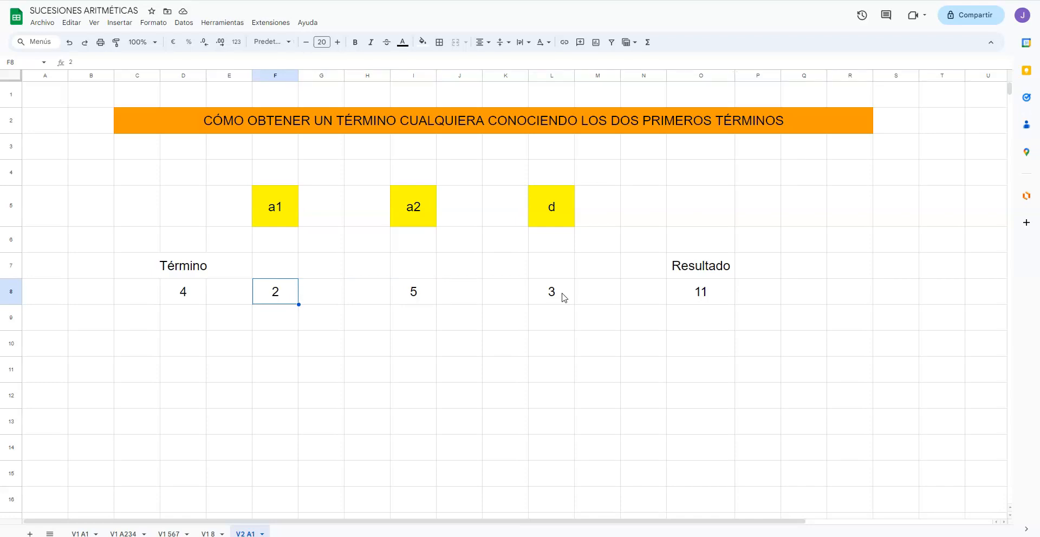
key("Right")
key("Right")
key("Right")
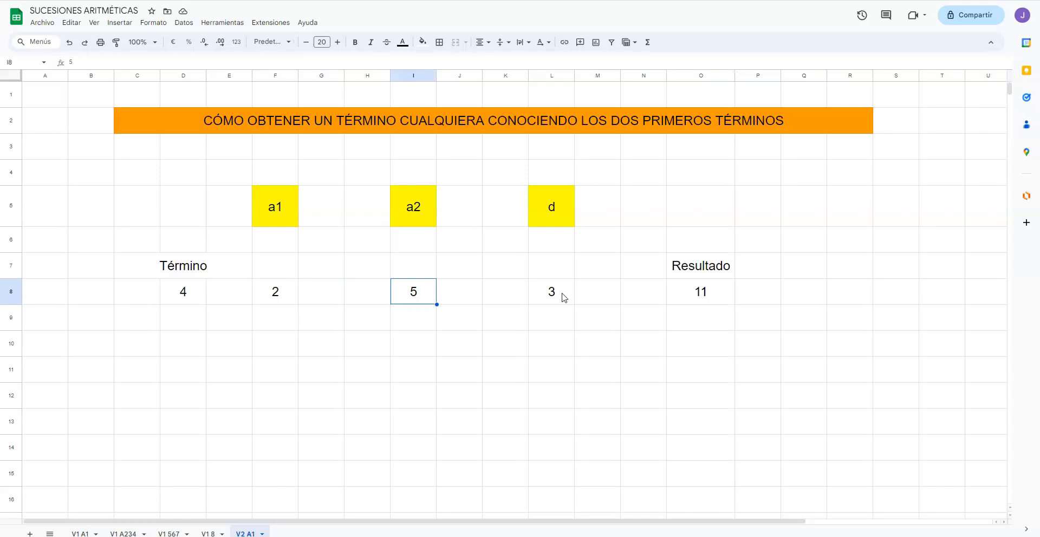
key("Left")
key("Left")
key("Left")
key("Left")
key("Left")
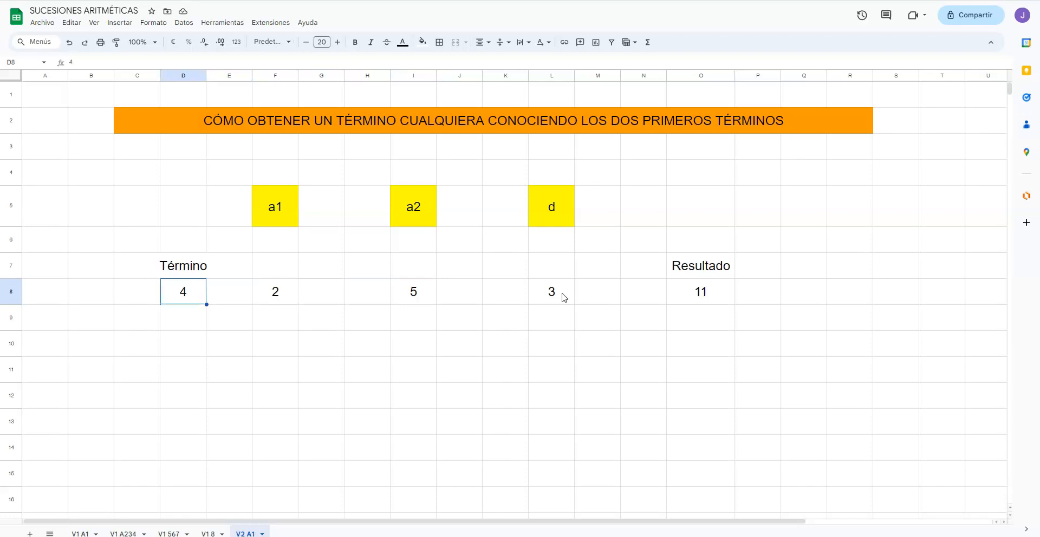
type("1")
key("Return")
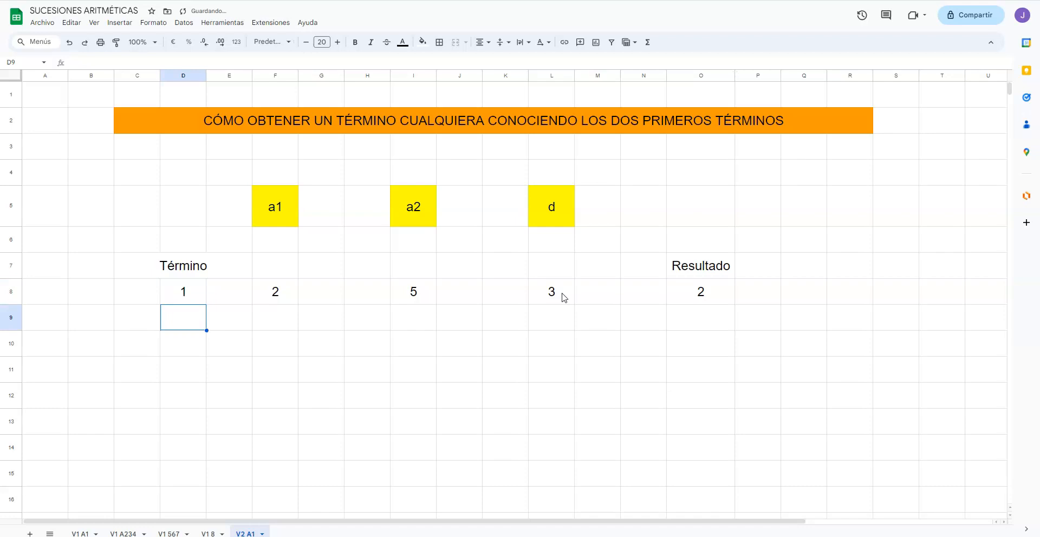
Step: Check the a1 value in cell F8 against the result for the term number in D8
key("Up")
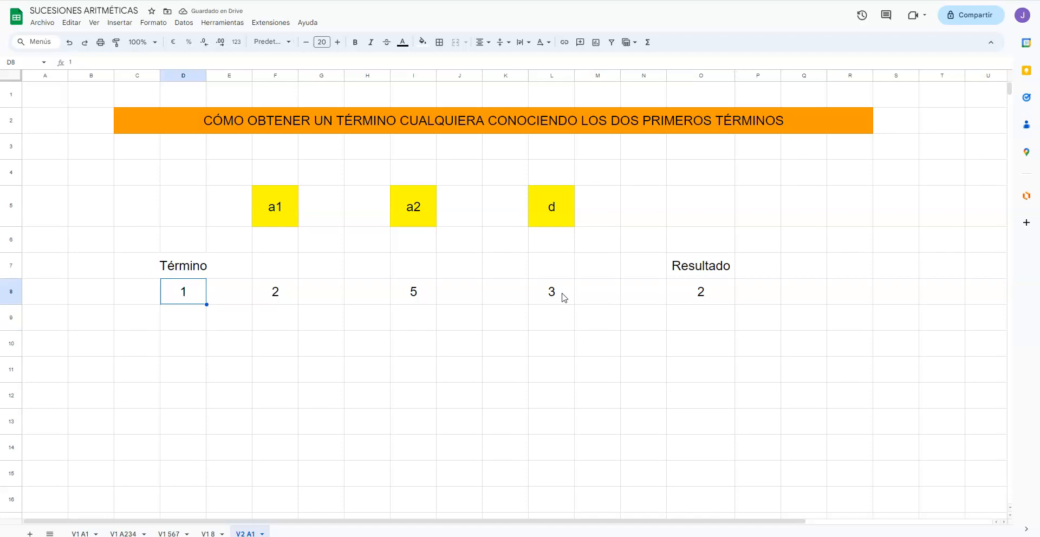
key("Right")
key("Right")
key("Left")
key("Left")
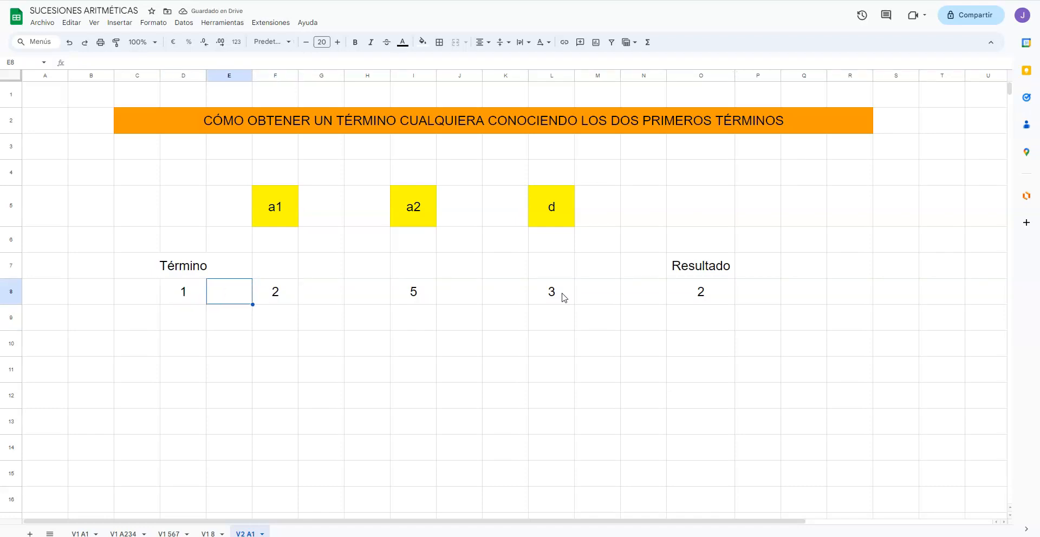
key("Right")
key("Right")
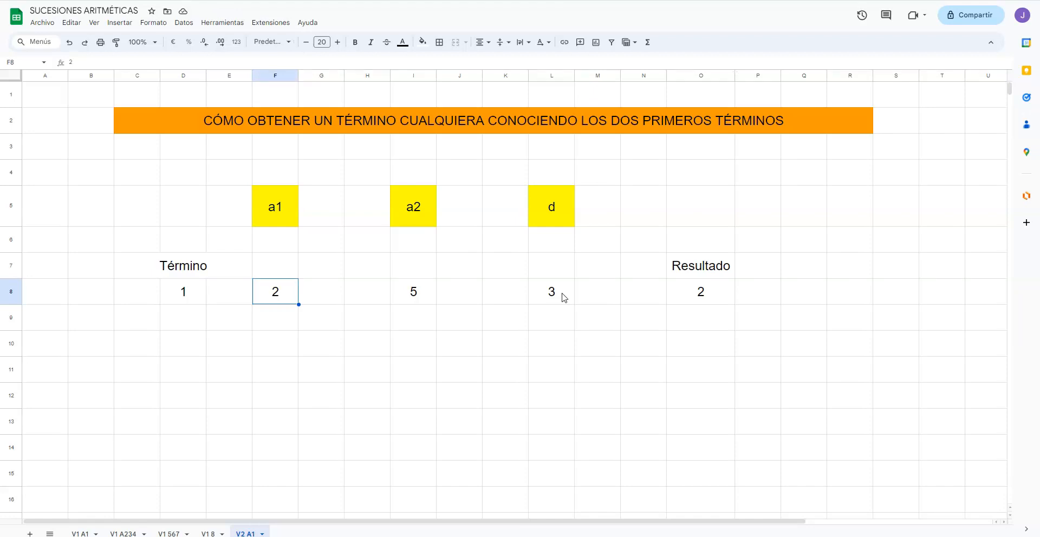
key("Left")
key("Left")
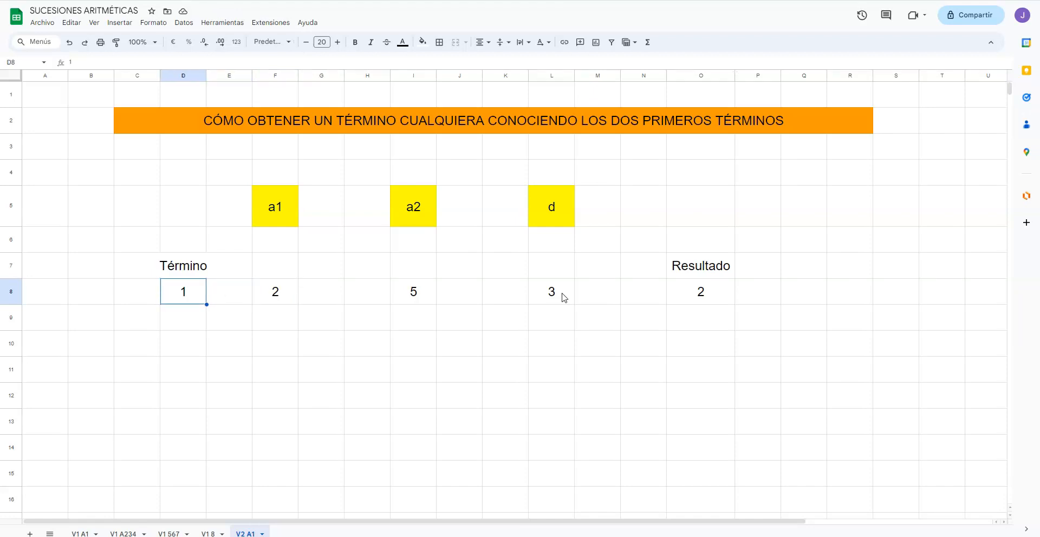
Step: Test the calculation by setting the term number in cell D8 to 2 and to 3
type("2")
key("Return")
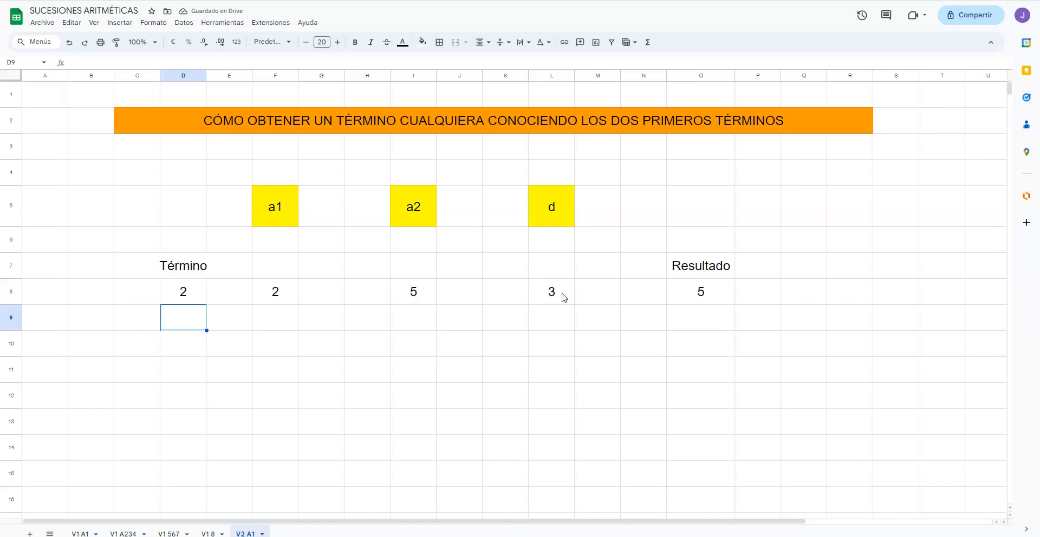
key("Up")
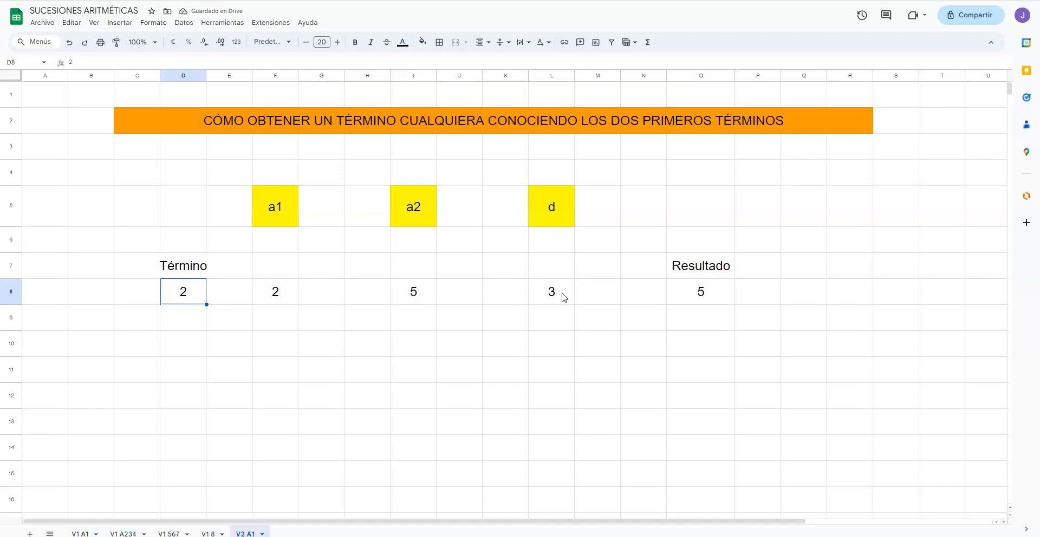
type("3")
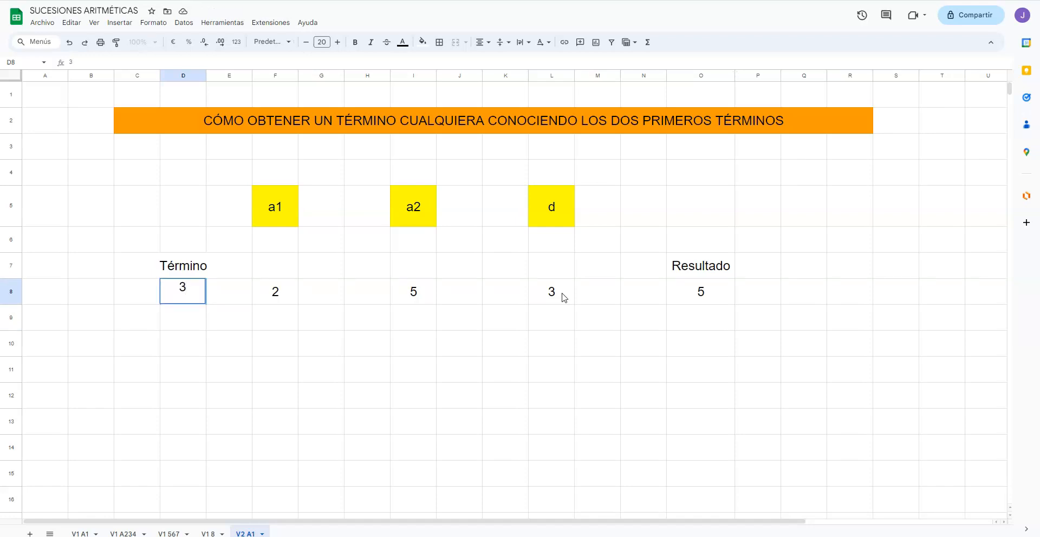
key("Return")
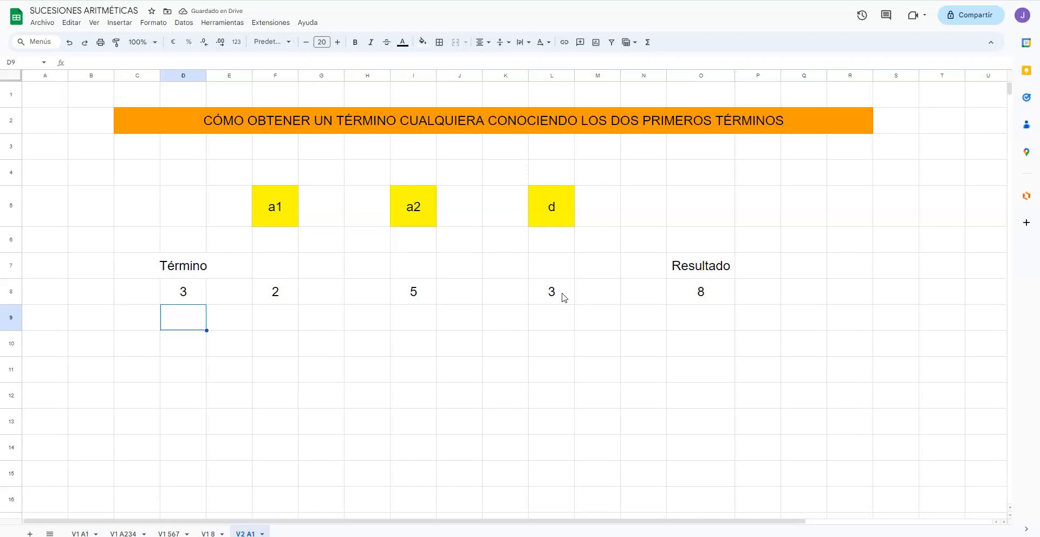
key("Up")
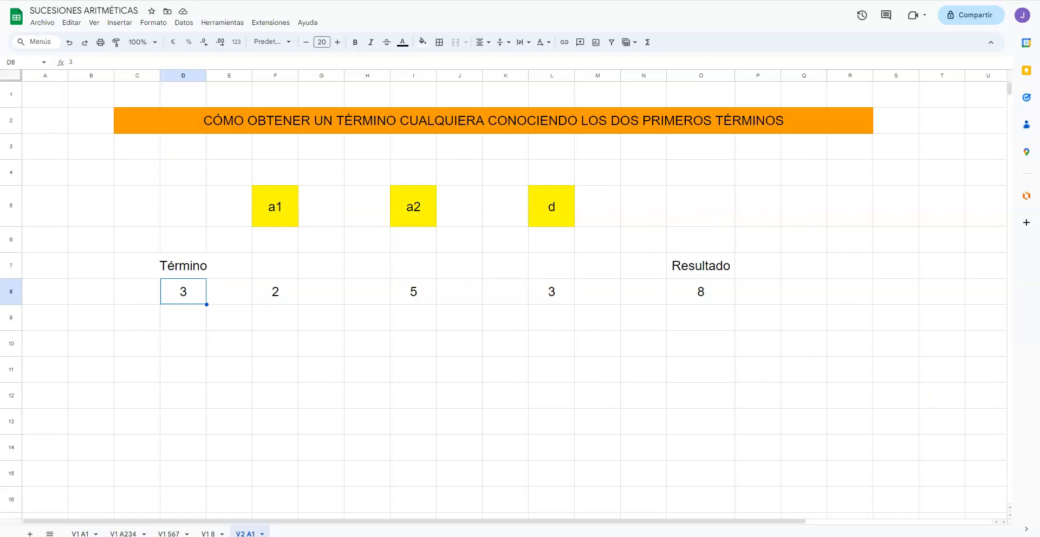
Step: Change the sequence's first two terms: set a1 in cell F8 to 4,8 and a2 in cell I8 to 5,6
left_click(191, 300)
left_click(267, 287)
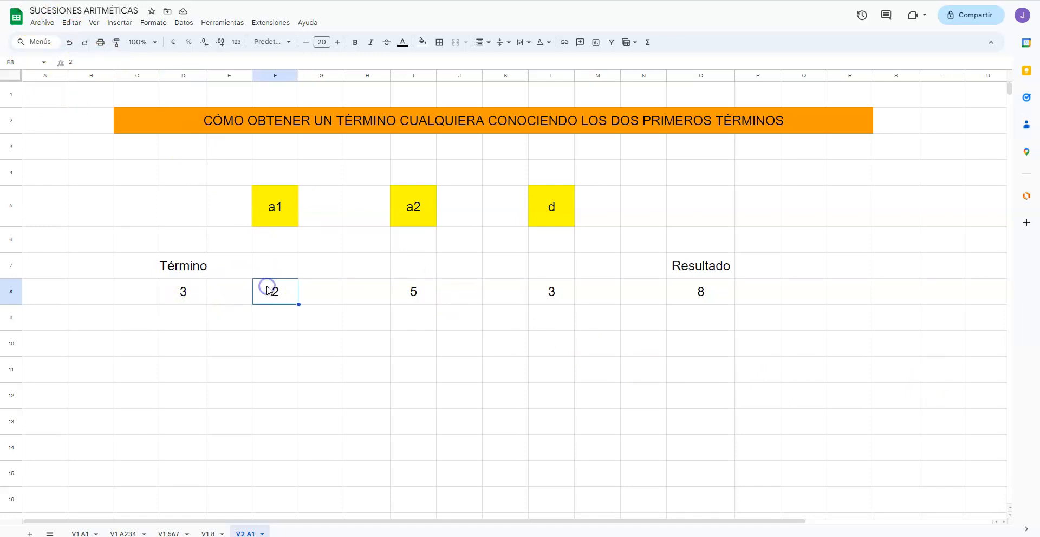
type("4,8")
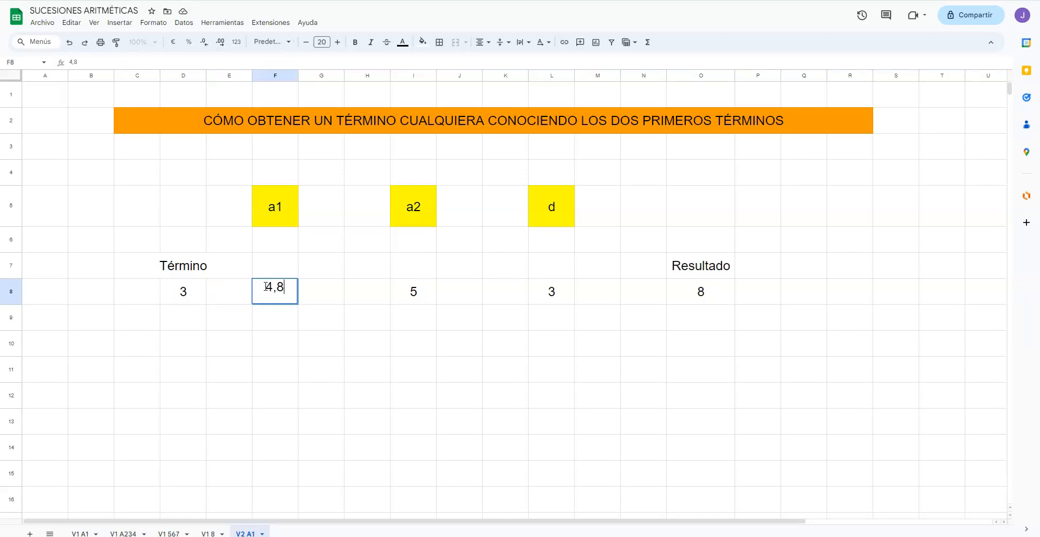
key("Tab")
key("Tab")
key("Tab")
type("5,6")
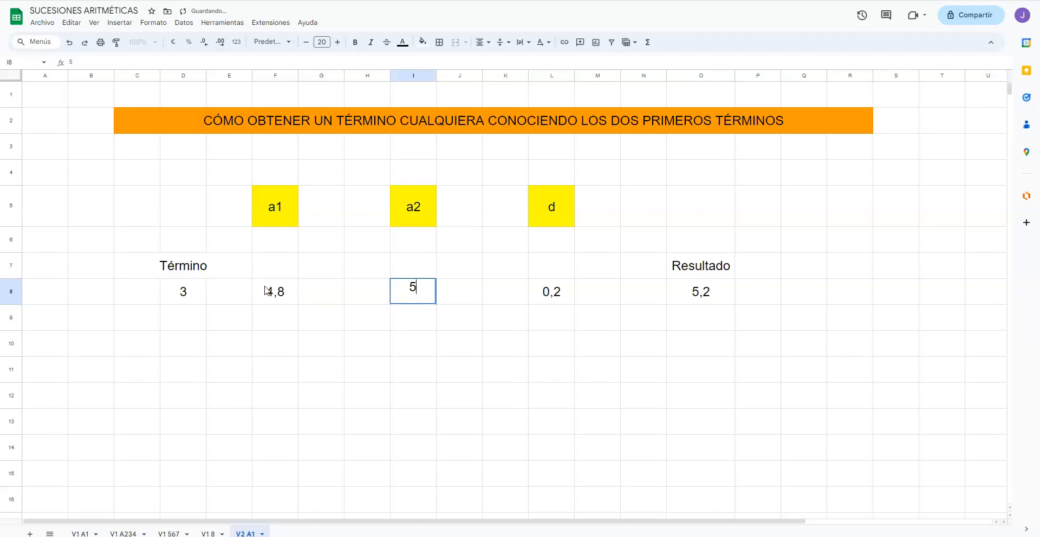
key("Return")
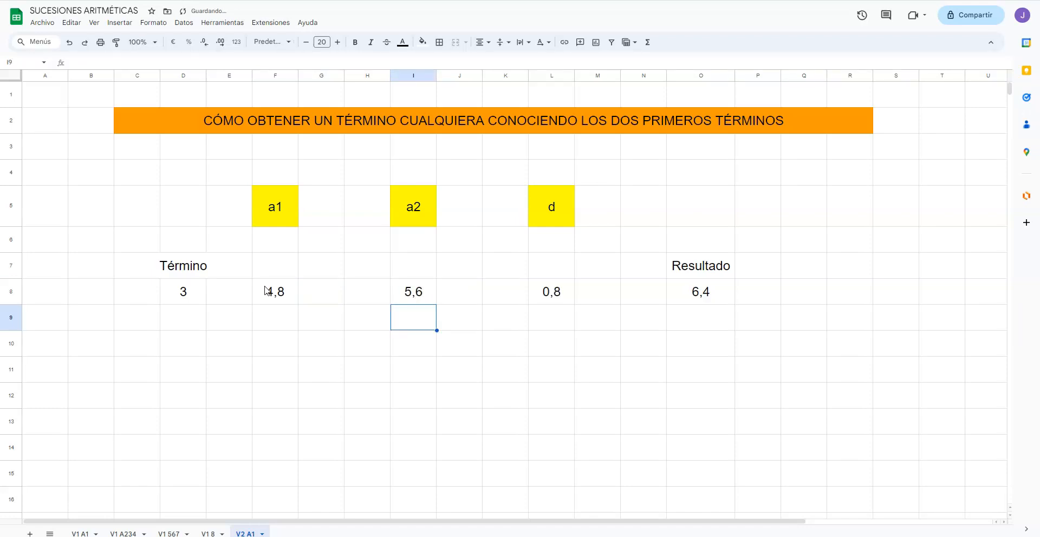
Step: Test the decimal sequence by setting the term number in cell D8 to 1 and finally to 4
key("Up")
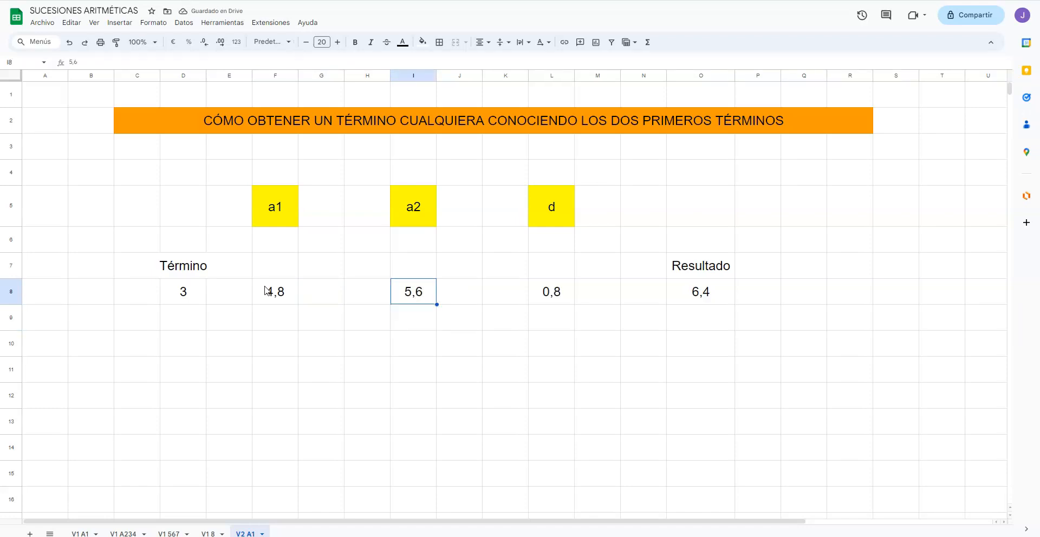
key("Left")
key("Left")
key("Left")
key("Left")
key("Left")
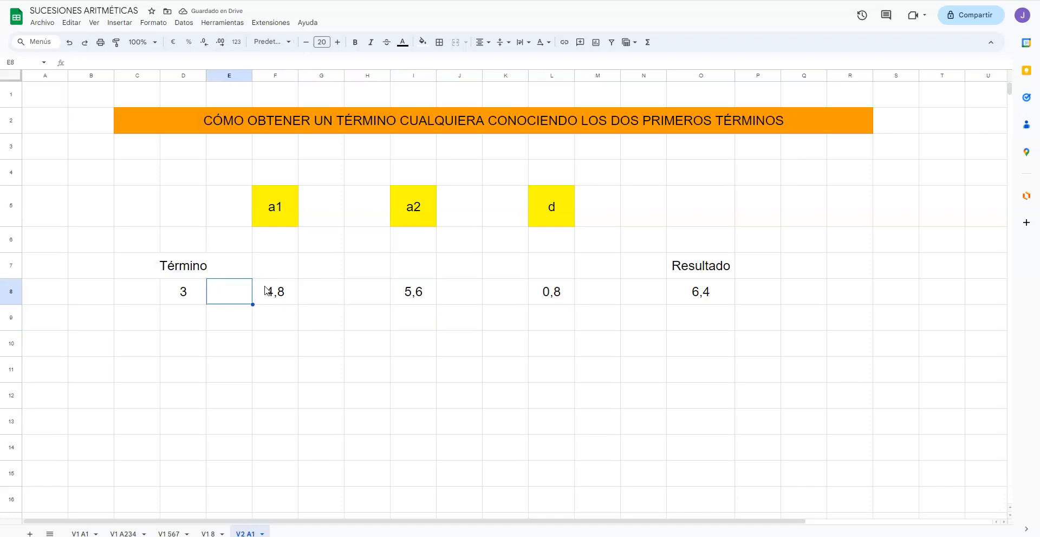
type("1")
key("Return")
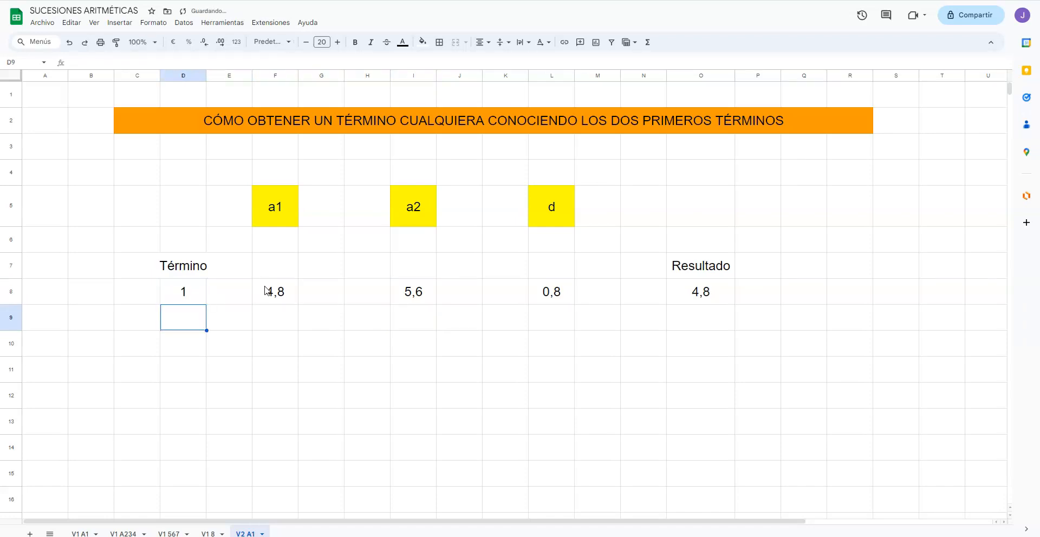
key("Up")
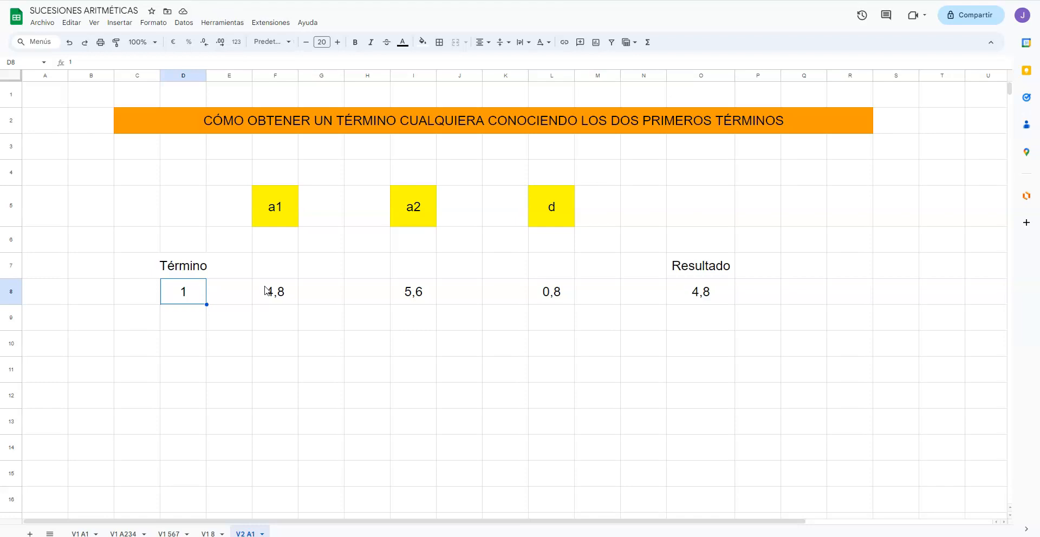
type("4")
key("Return")
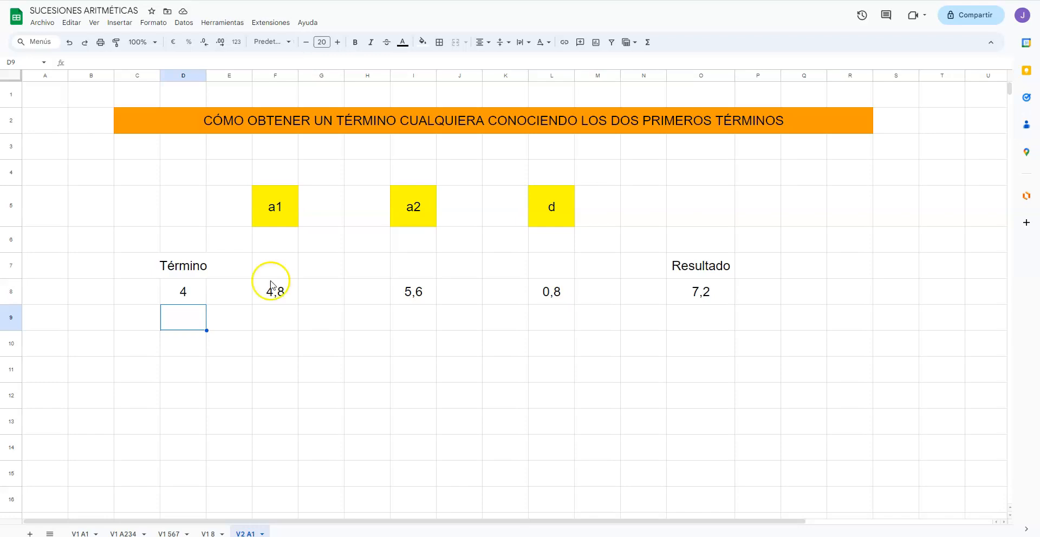
Step: Try a different second term by setting a2 in cell I8 to 5,7
left_click(295, 364)
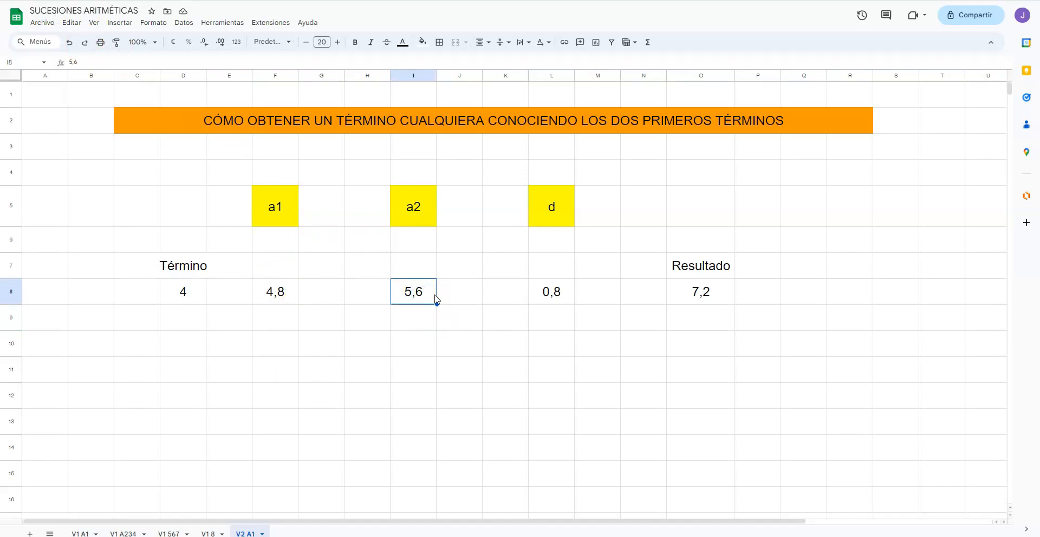
type("5")
type("7")
key("Return")
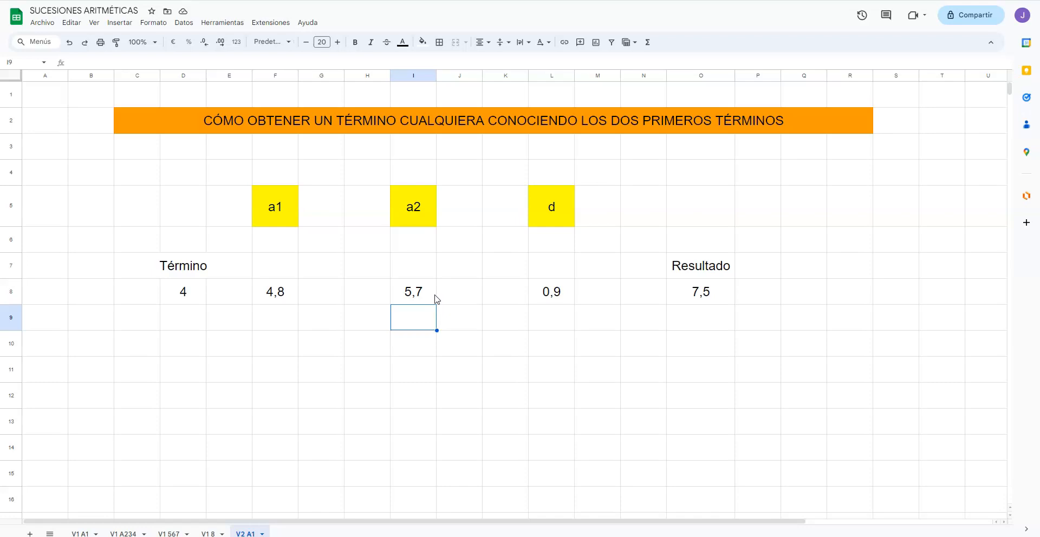
Step: Set the second term a2 in cell I8 back to 5,6
left_click(435, 295)
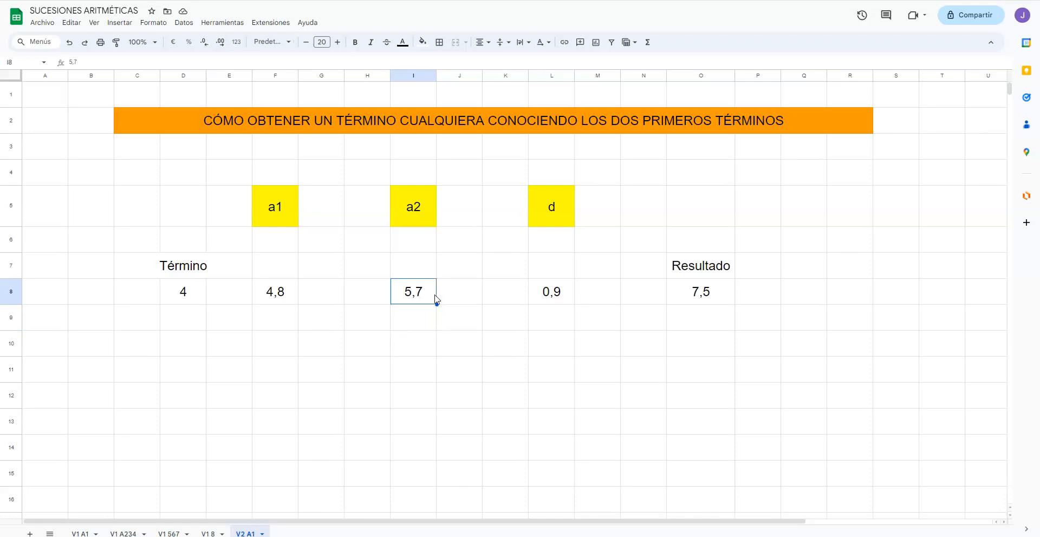
key("Left")
key("Right")
key("Right")
key("Left")
key("Left")
key("Right")
key("F2")
key("BackSpace")
type("6")
key("Return")
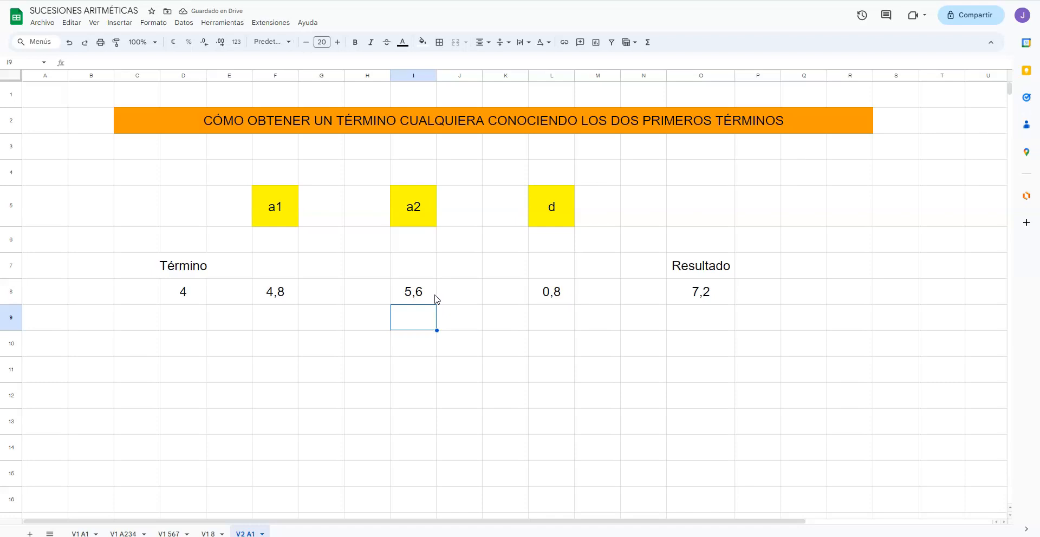
Step: Enter the term number 8 in cell D9, below the existing term number
key("Left")
key("Left")
key("Left")
key("Left")
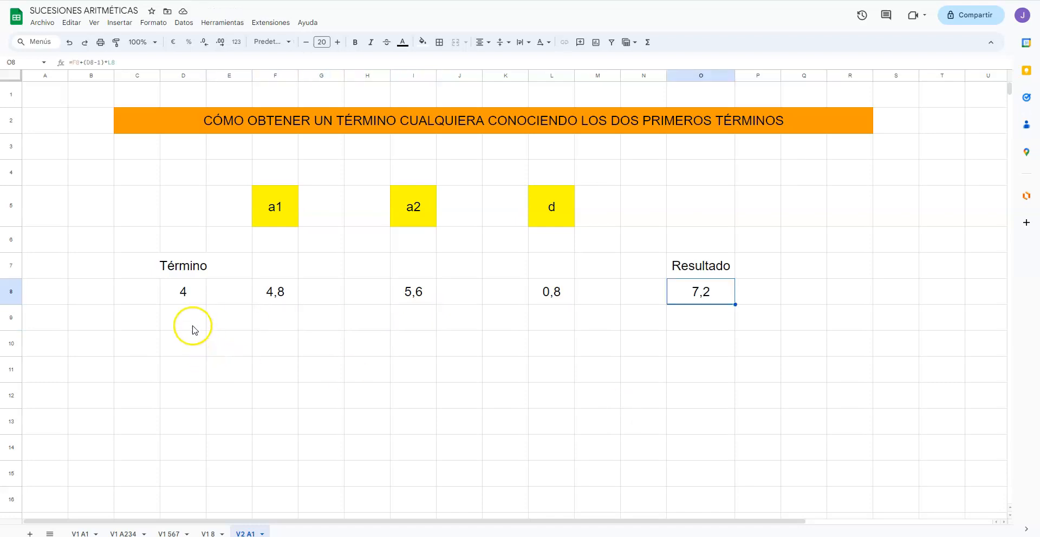
left_click(194, 328)
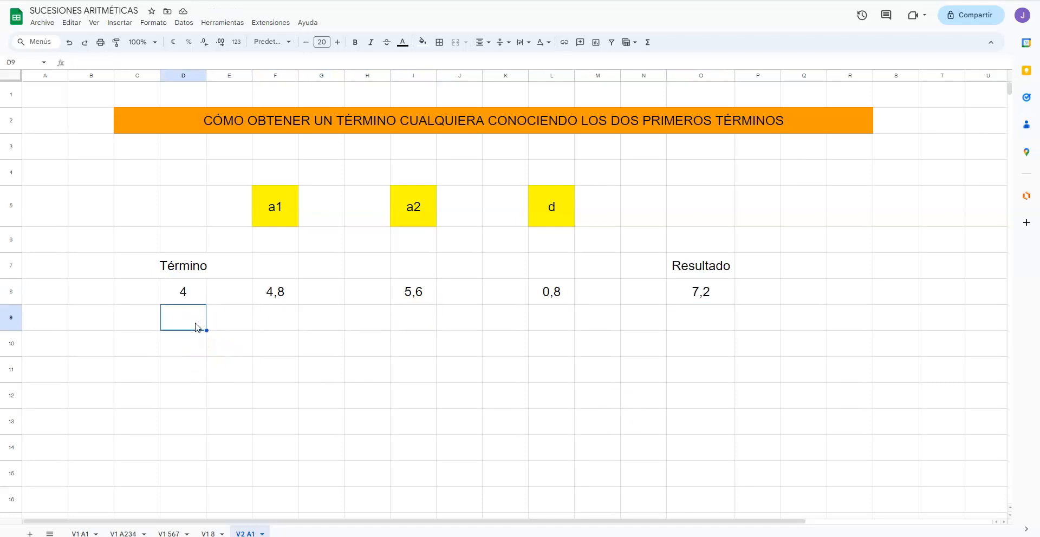
type("8")
key("Tab")
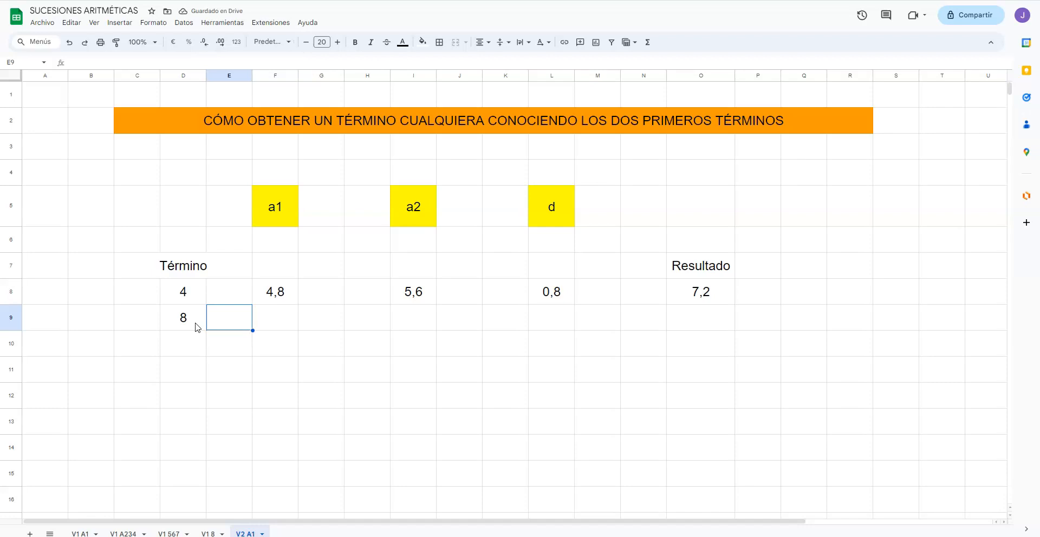
Step: Copy the result formula from cell O8 down into cell O9
key("Up")
key("Right")
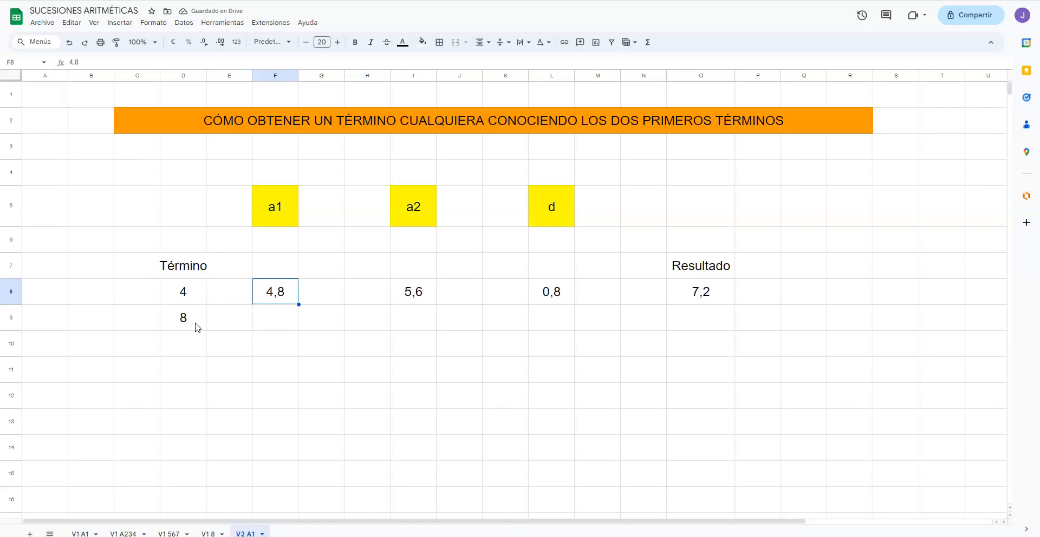
key("Down")
key("Right")
key("Right")
key("Right")
key("Right")
key("Right")
key("Right")
key("Right")
key("Right")
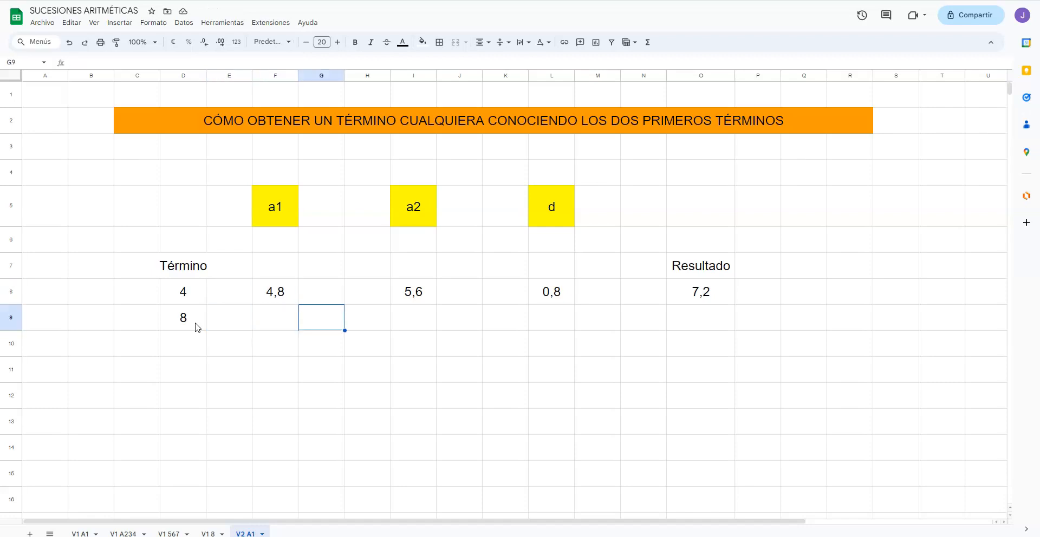
key("Right")
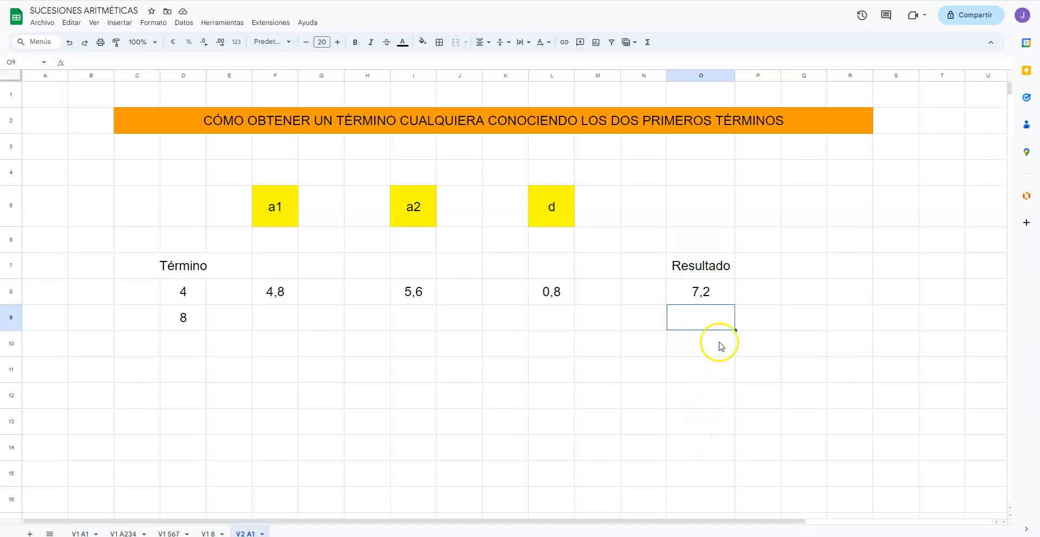
left_click(710, 293)
left_click_drag(735, 302, 735, 318)
left_click(714, 320)
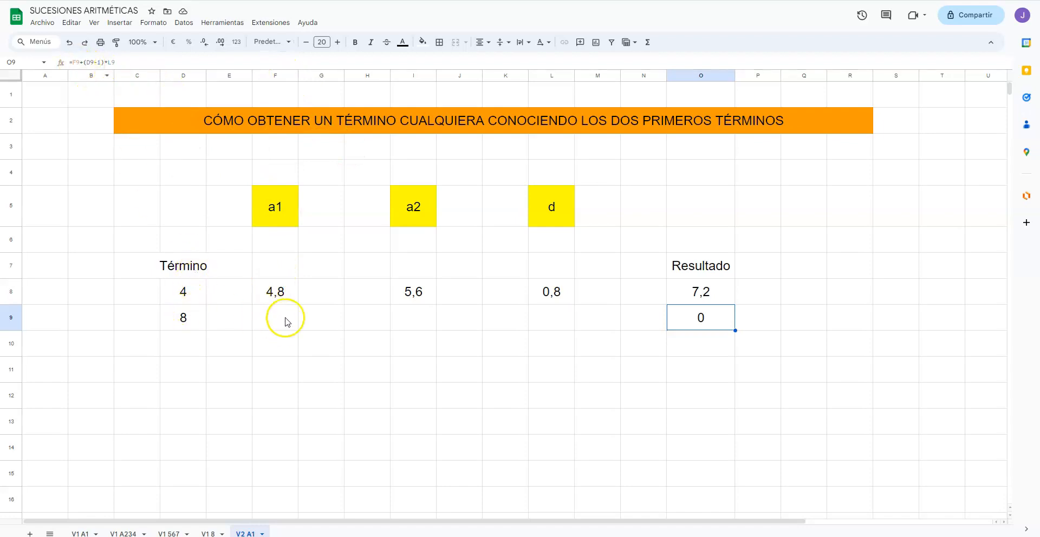
Step: Edit the formula in cell O9 so it reads F$8+(D9-1)*L$9, with fixed rows for the first term and the difference
left_click(75, 62)
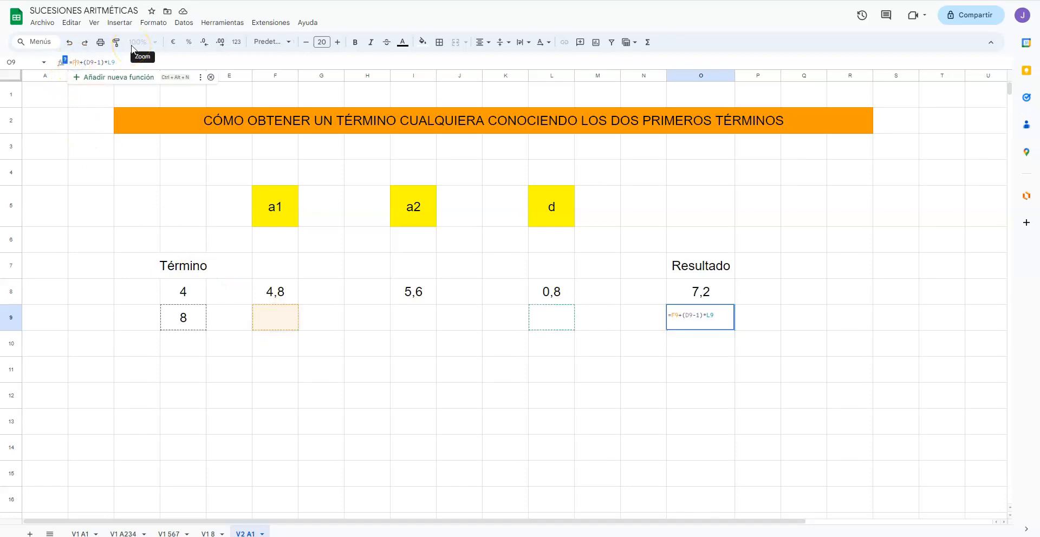
key("Delete")
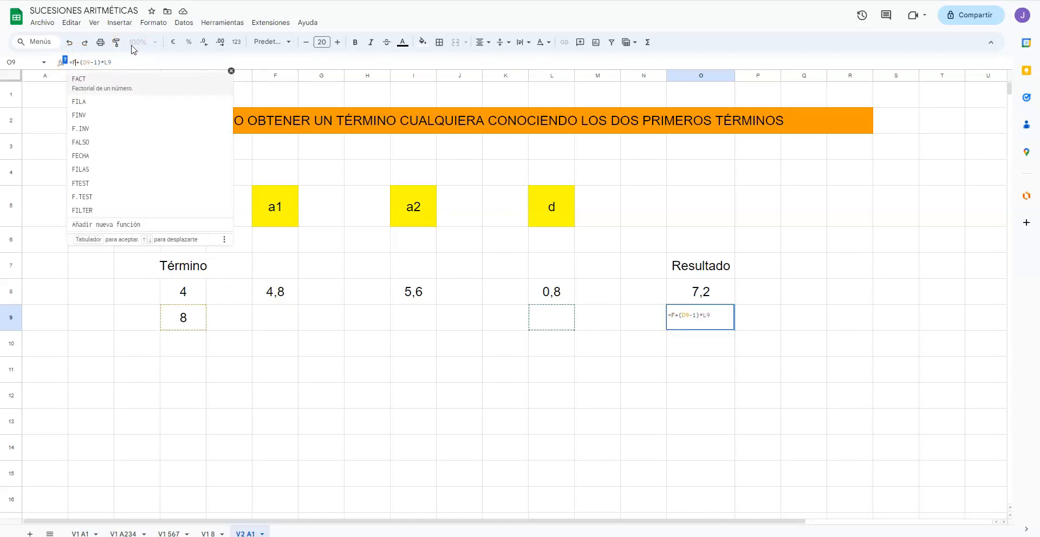
type("$8")
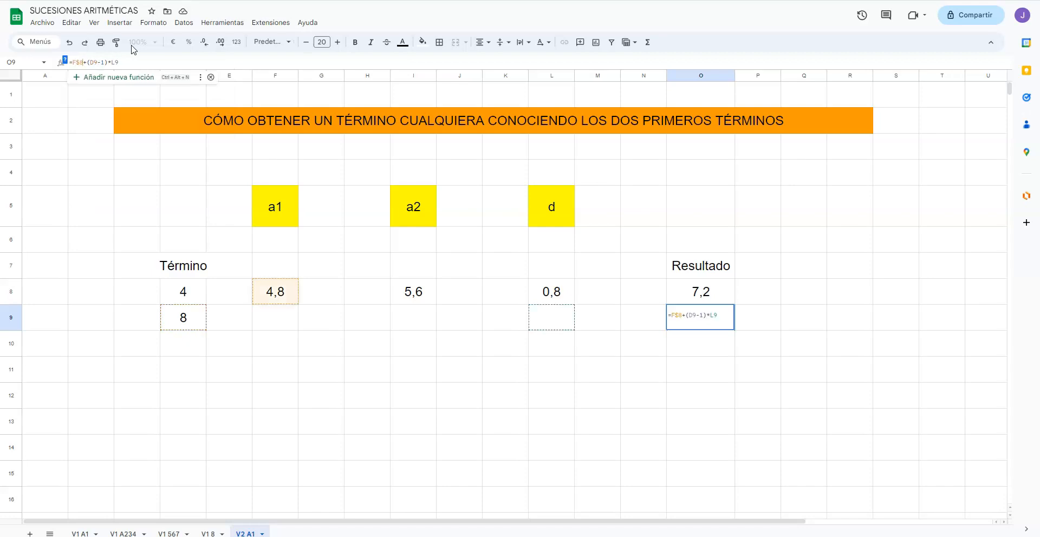
key("Right")
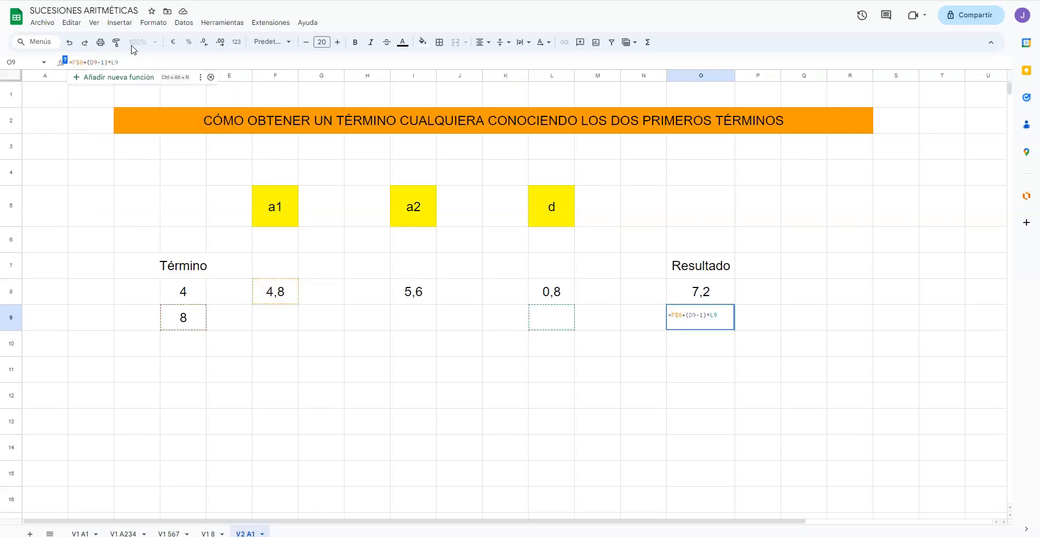
key("Right")
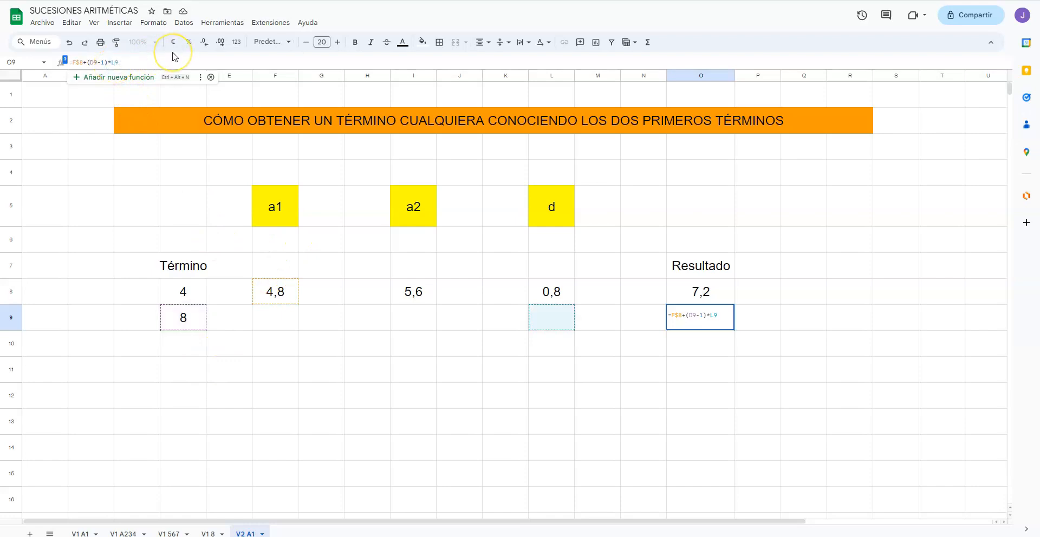
type("$")
key("Return")
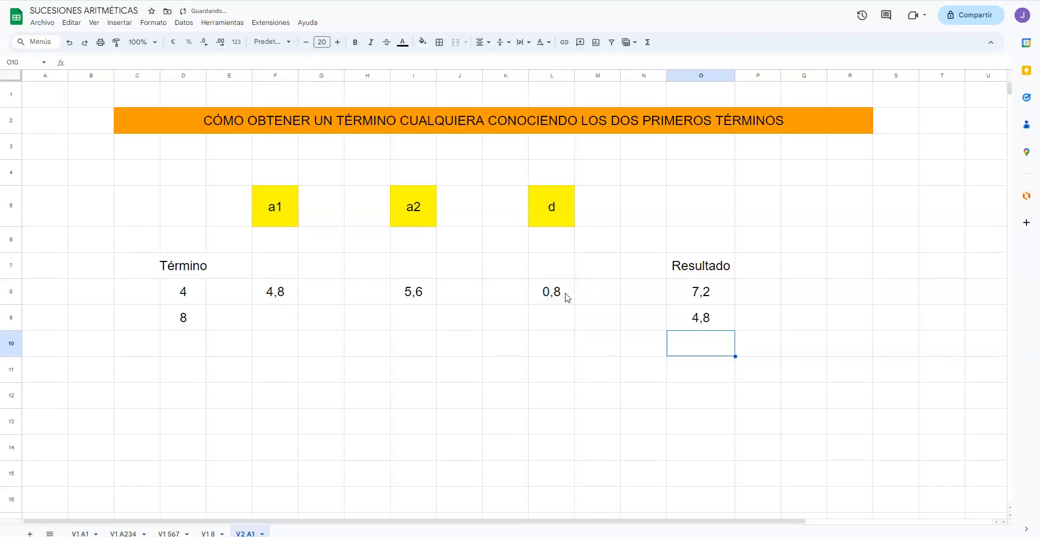
Step: Correct the difference reference in cell O9's formula to L$8, making it F$8+(D9-1)*L$8
key("Up")
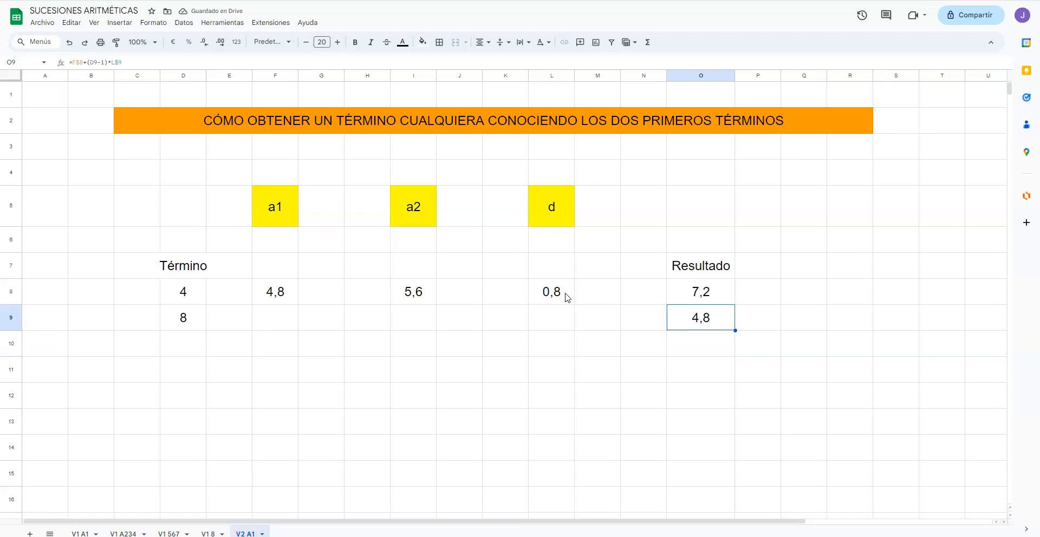
left_click(129, 60)
key("BackSpace")
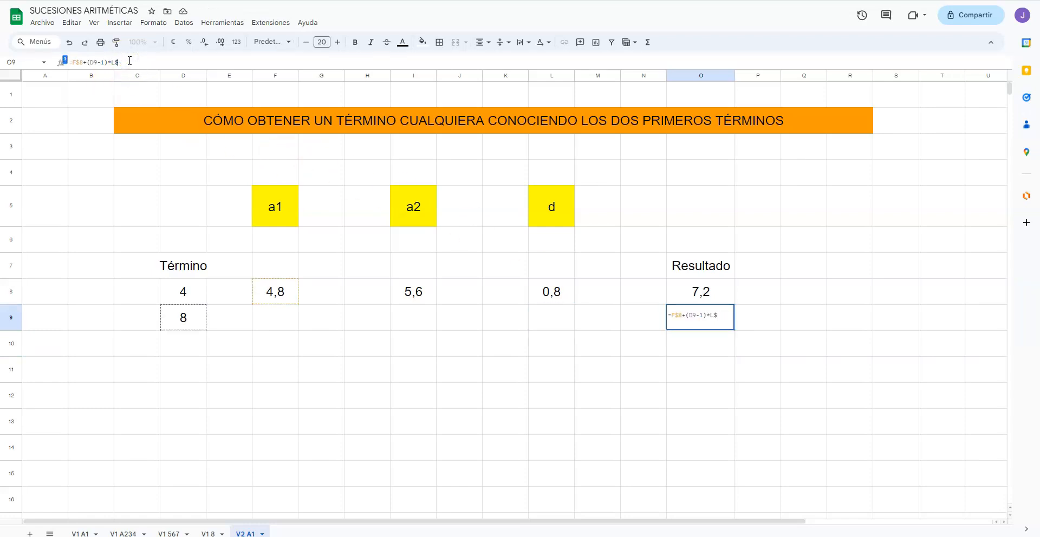
type("8")
key("Return")
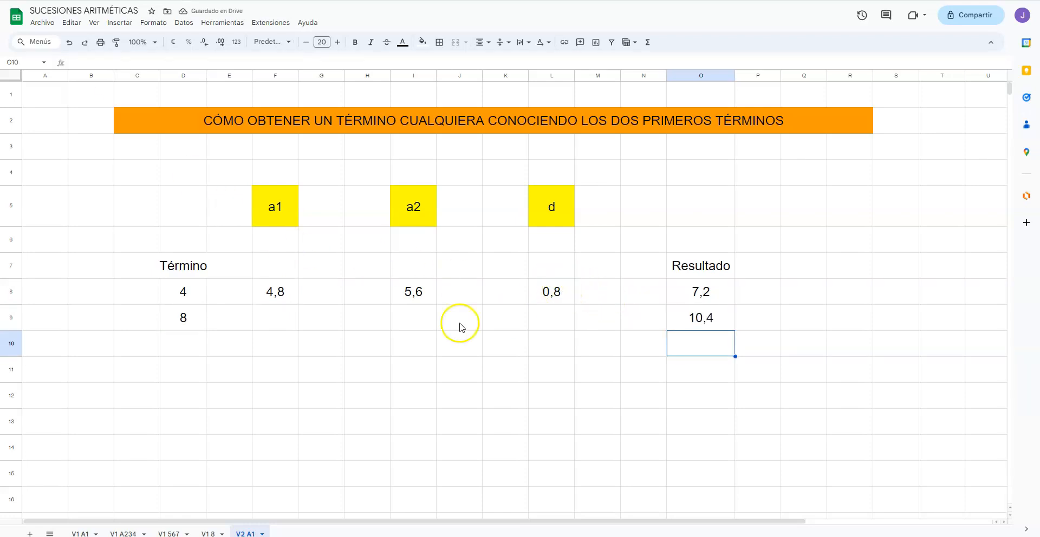
left_click(186, 327)
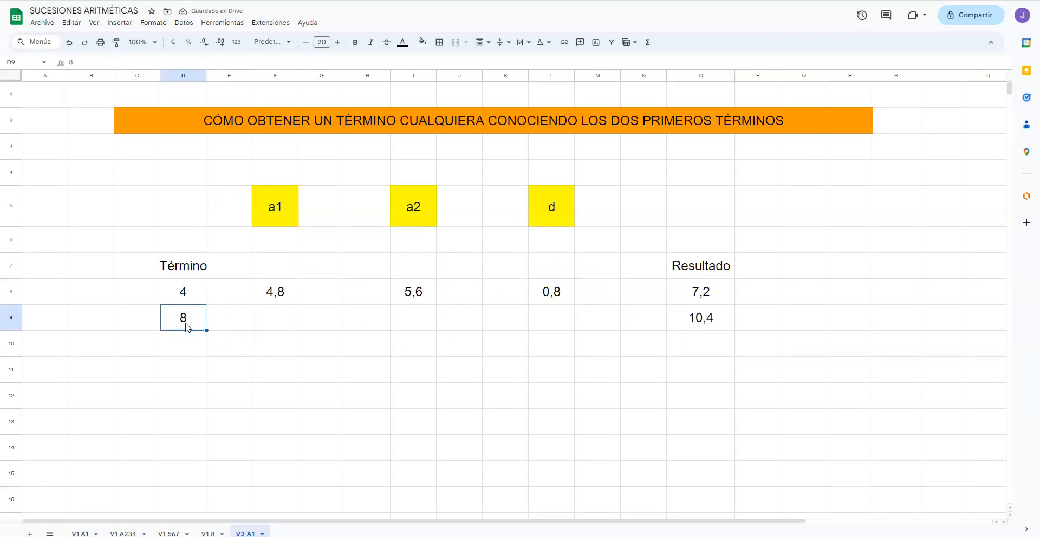
Step: Test the result formula by setting the term number in cell D9 to 4, then 5 and finally 6
type("4")
key("Return")
left_click(186, 323)
type("5")
key("Return")
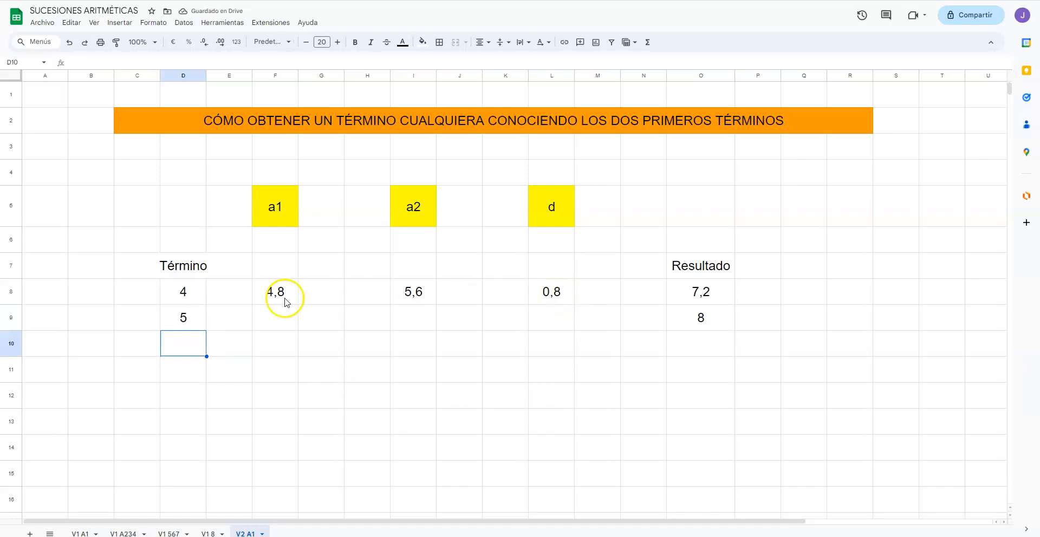
left_click(196, 322)
type("6")
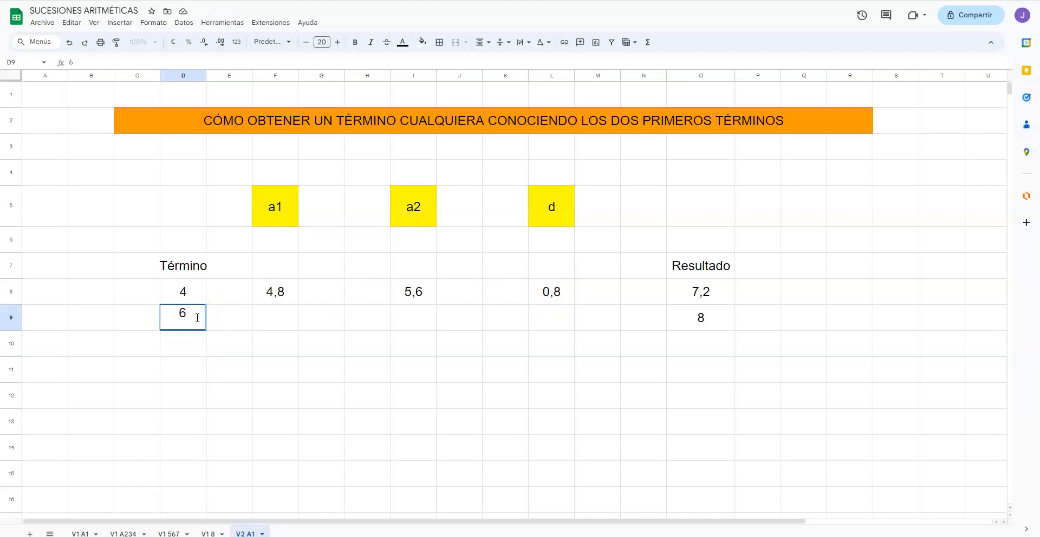
key("Return")
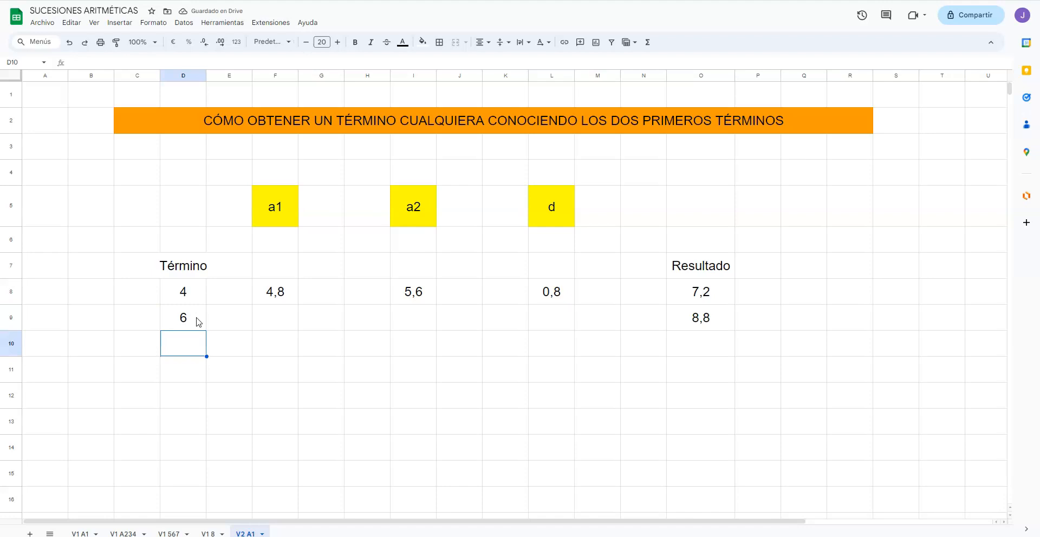
Step: Fill the result formula from cell O9 down through O13 and check the copied formula in O10
left_click(722, 320)
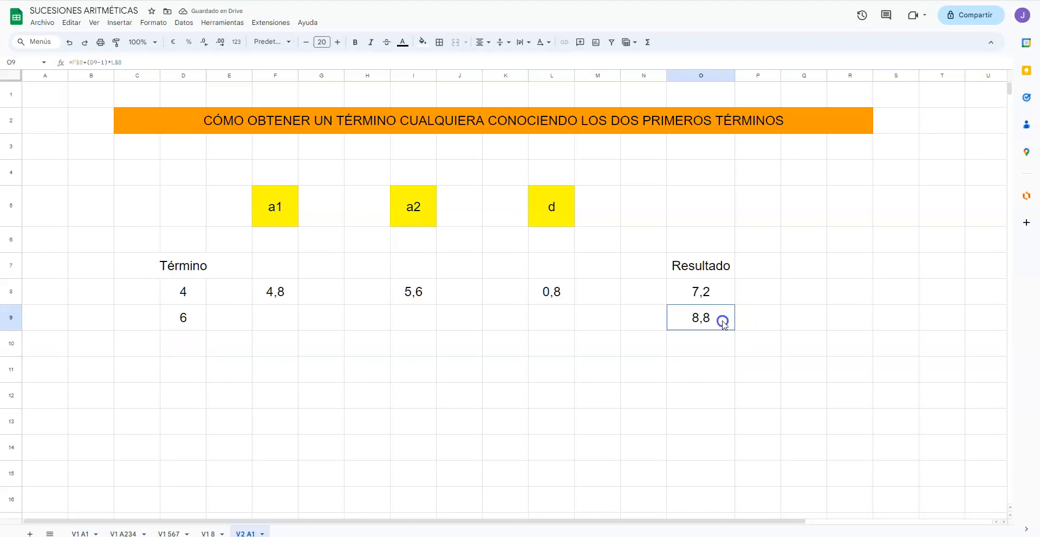
left_click_drag(733, 331, 723, 422)
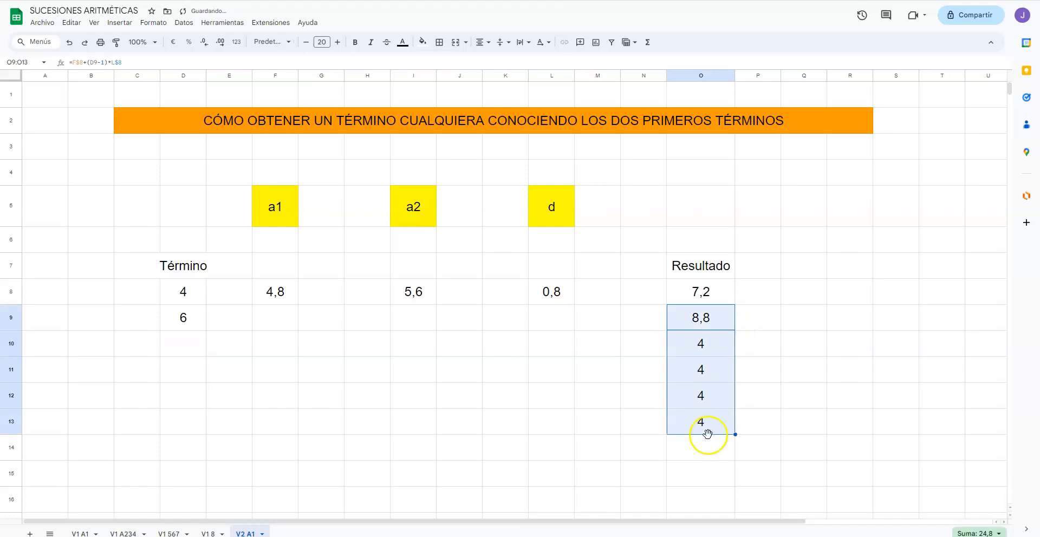
left_click(714, 351)
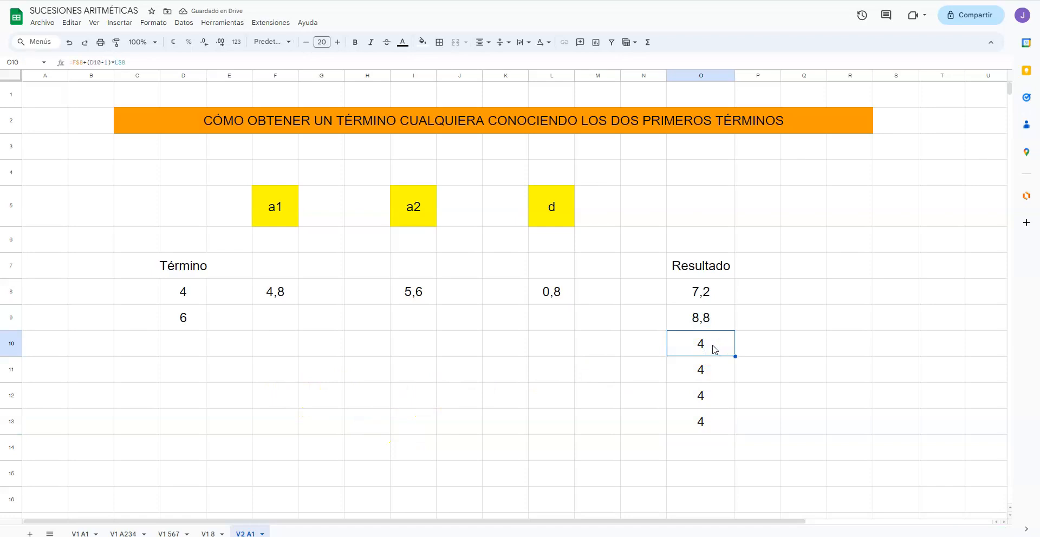
left_click(84, 65)
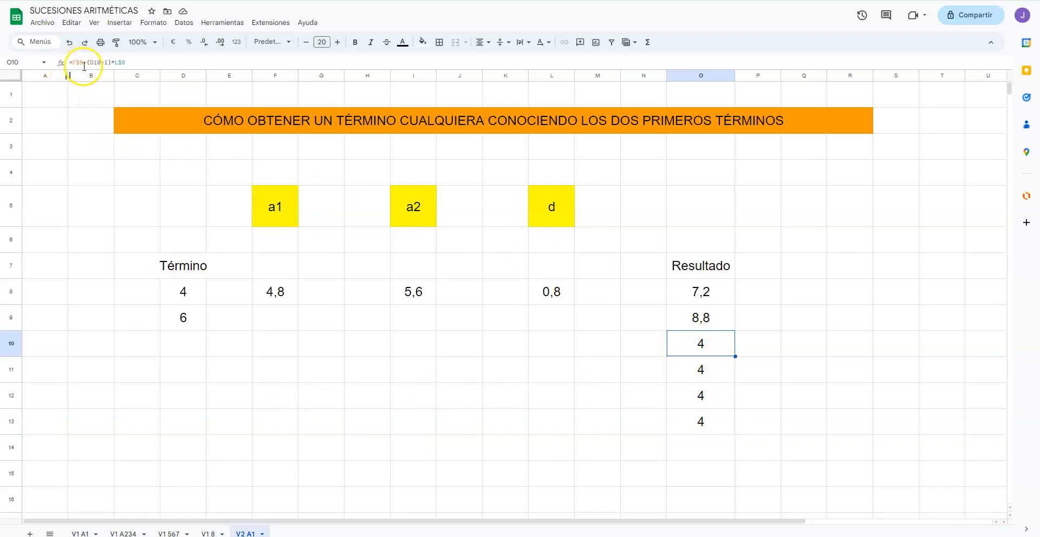
left_click(82, 65)
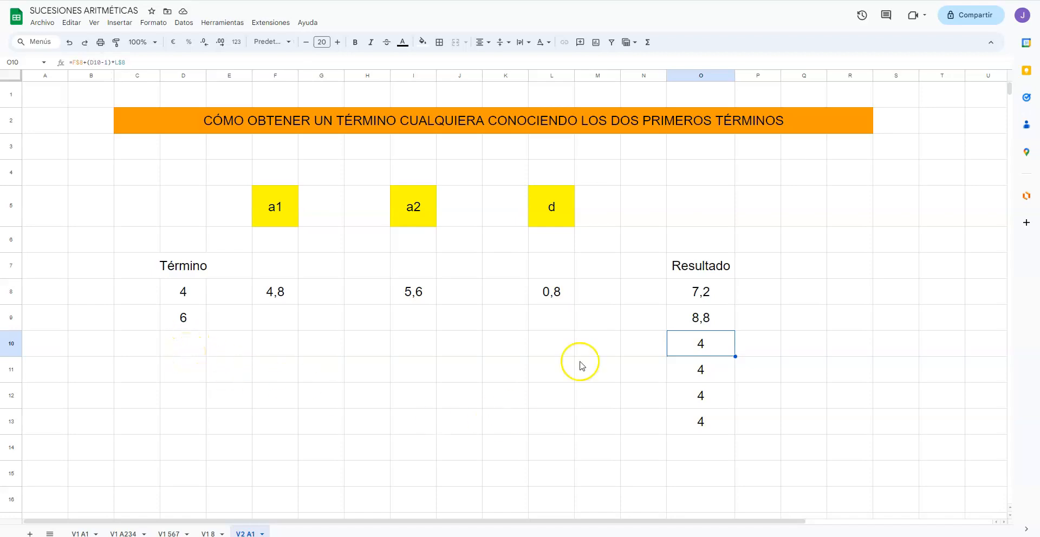
Step: Enter the term numbers 7, 8, 9 and 10 in cells D10 to D13
left_click(198, 352)
type("7")
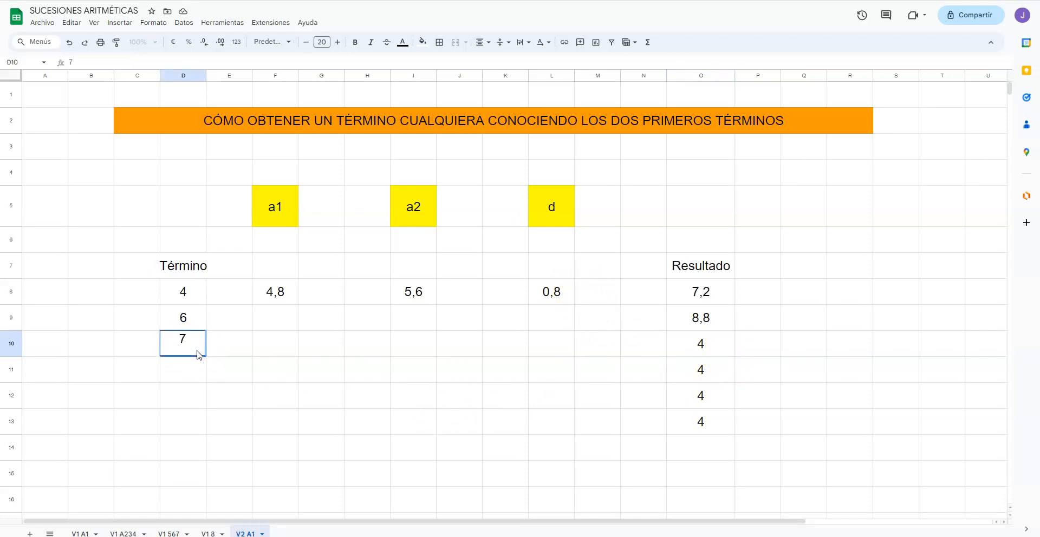
key("Return")
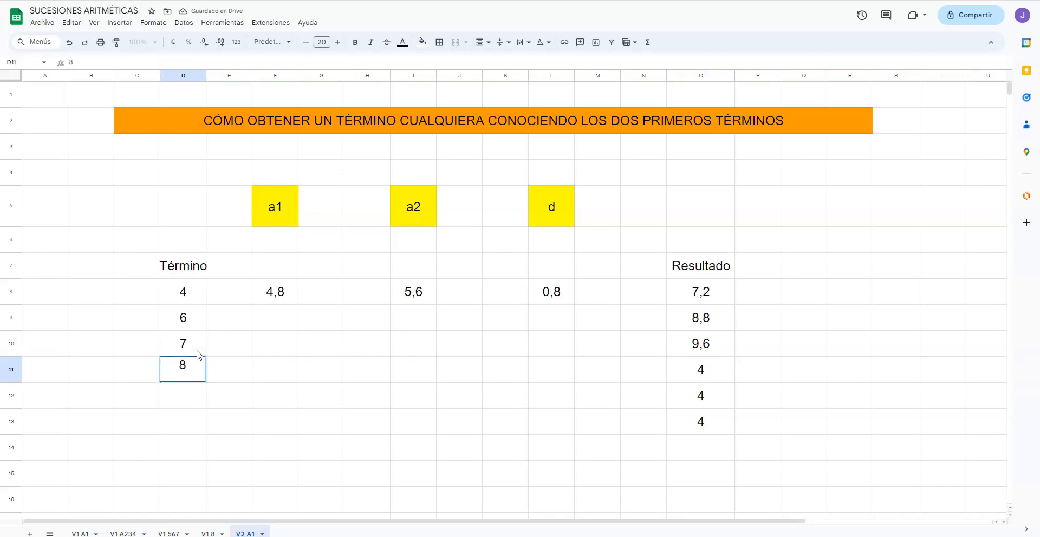
key("Return")
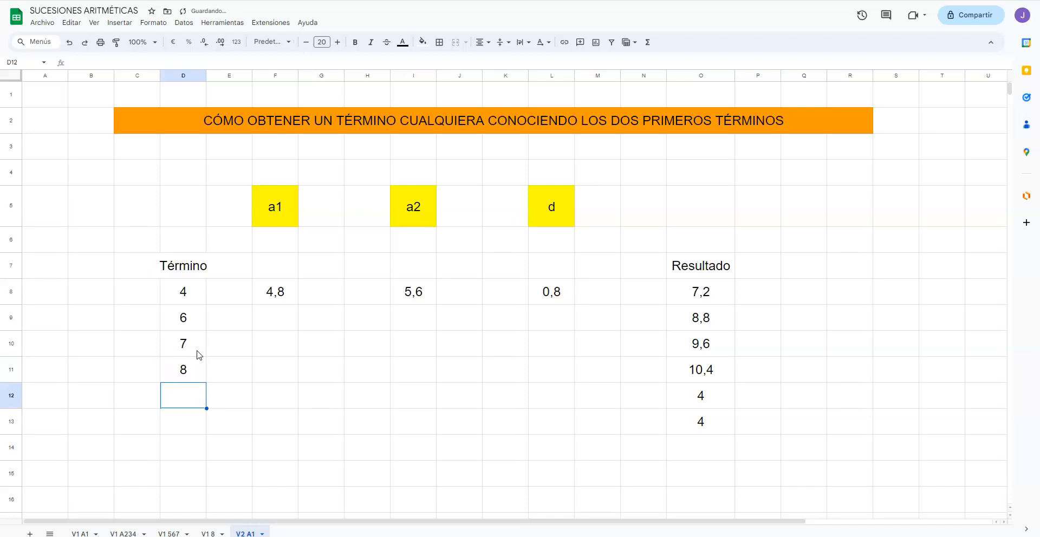
type("9")
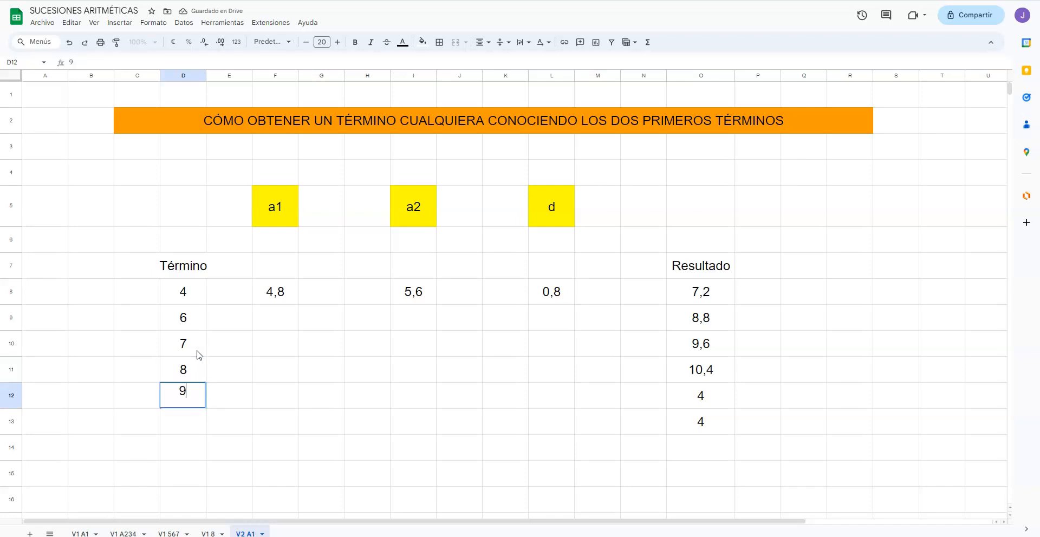
key("Return")
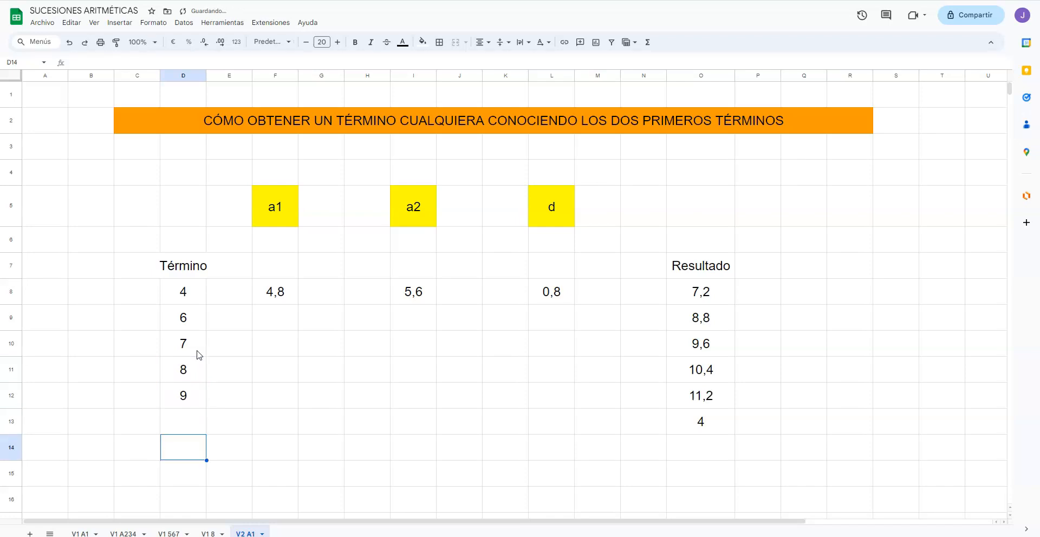
type("10")
key("Return")
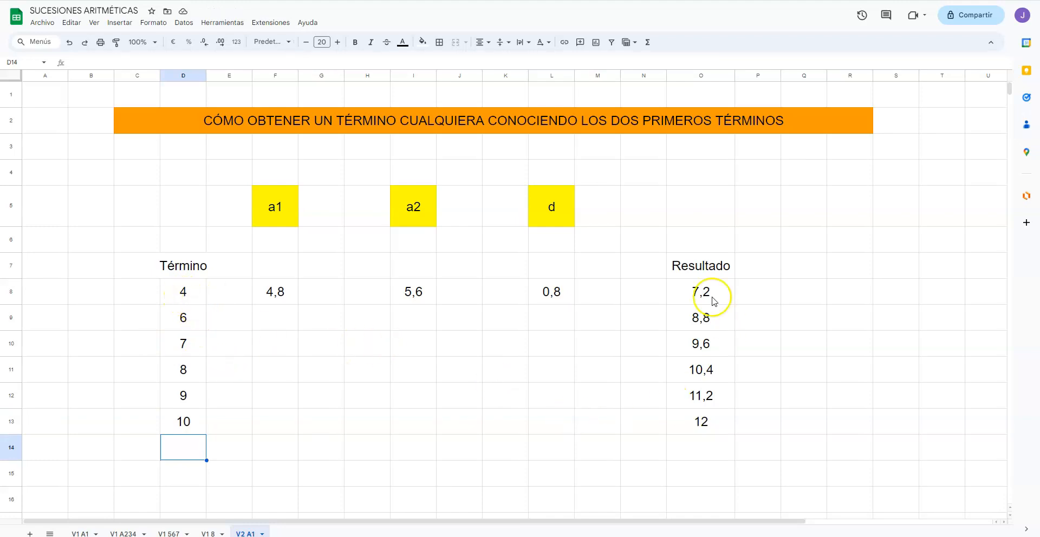
Step: Renumber the terms in cells D8 to D13 consecutively as 1, 2, 3, 4, 5 and 6
left_click(184, 299)
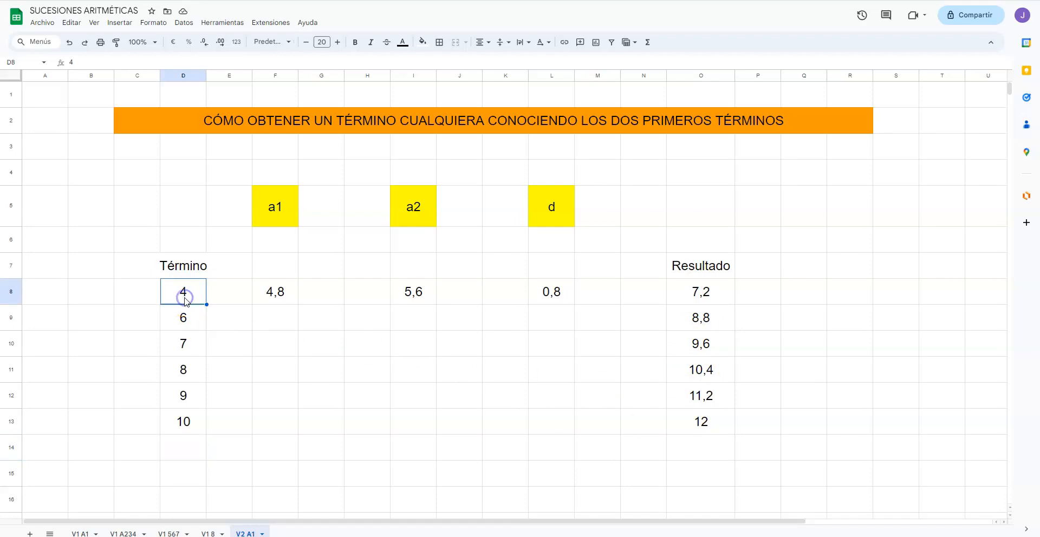
key("Return")
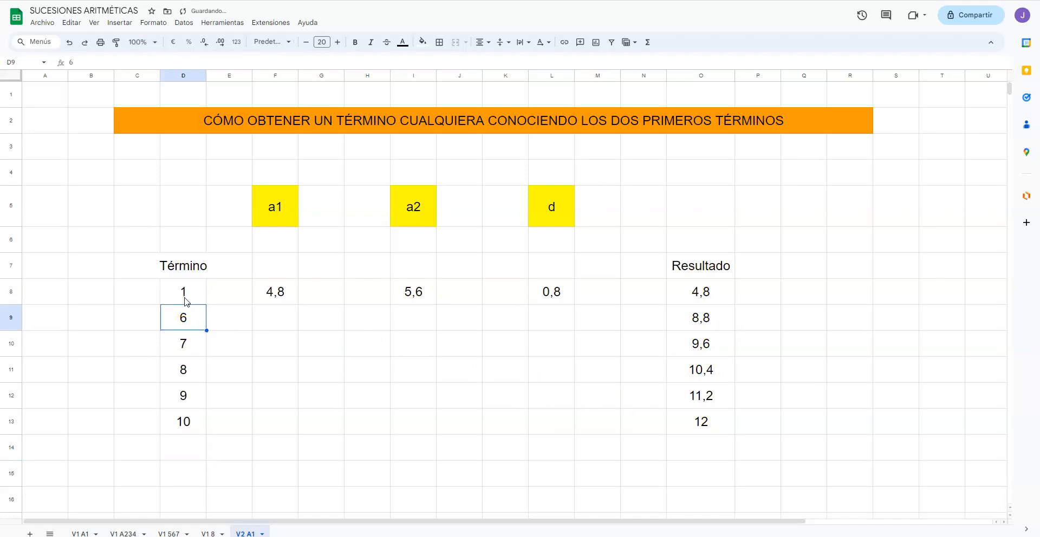
key("Return")
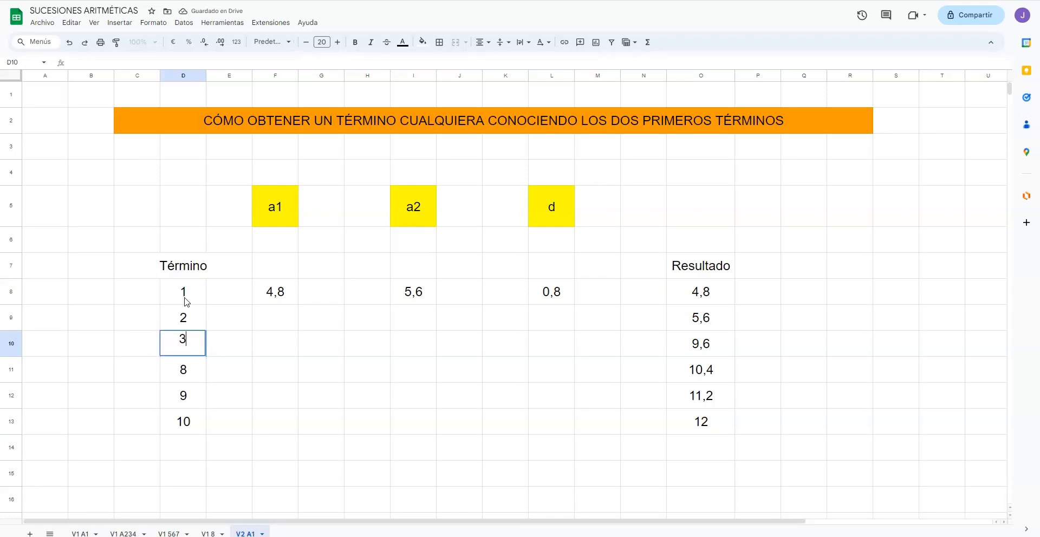
key("Return")
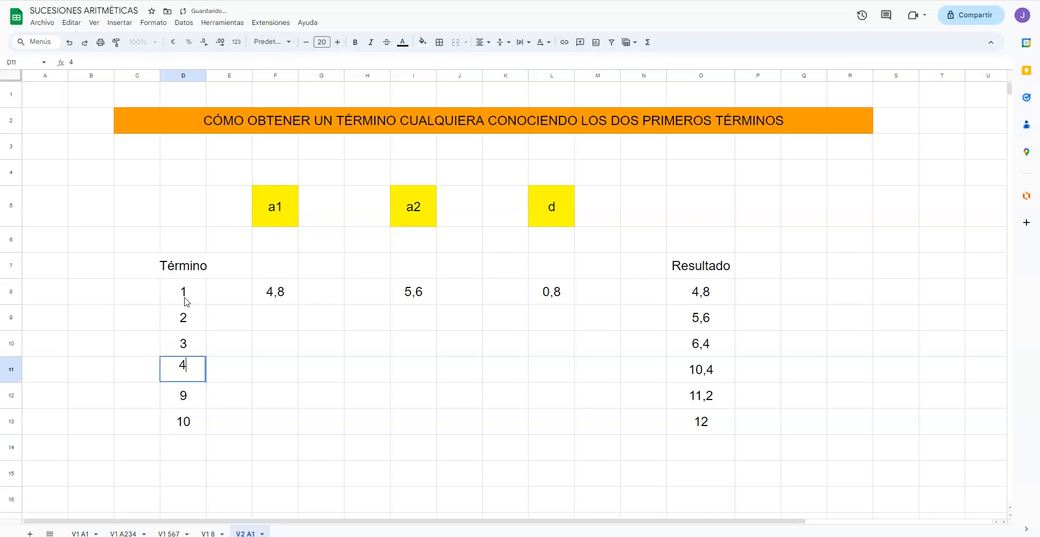
key("Return")
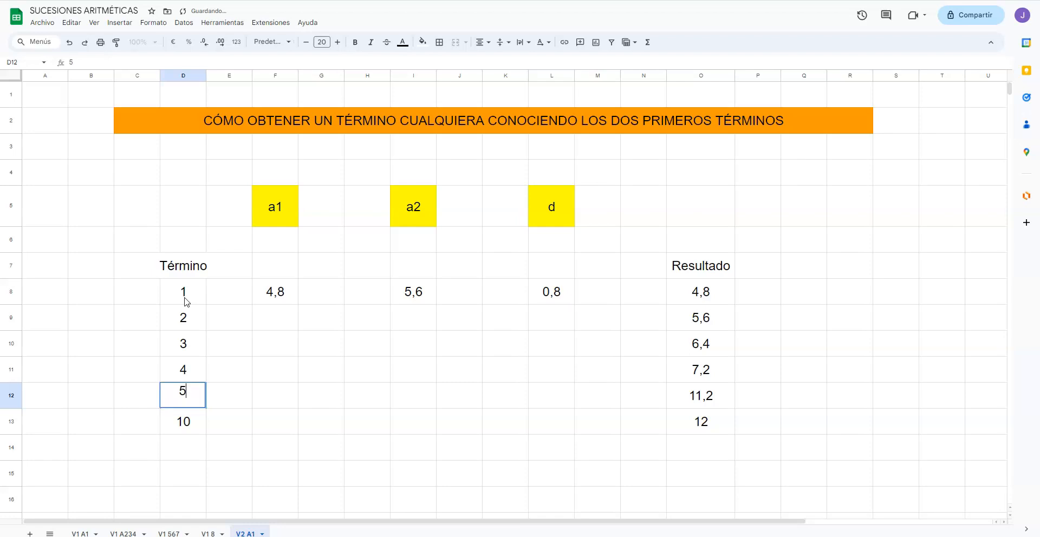
key("Return")
type("6")
key("Return")
key("Up")
key("Up")
key("Up")
key("Up")
key("Up")
key("Up")
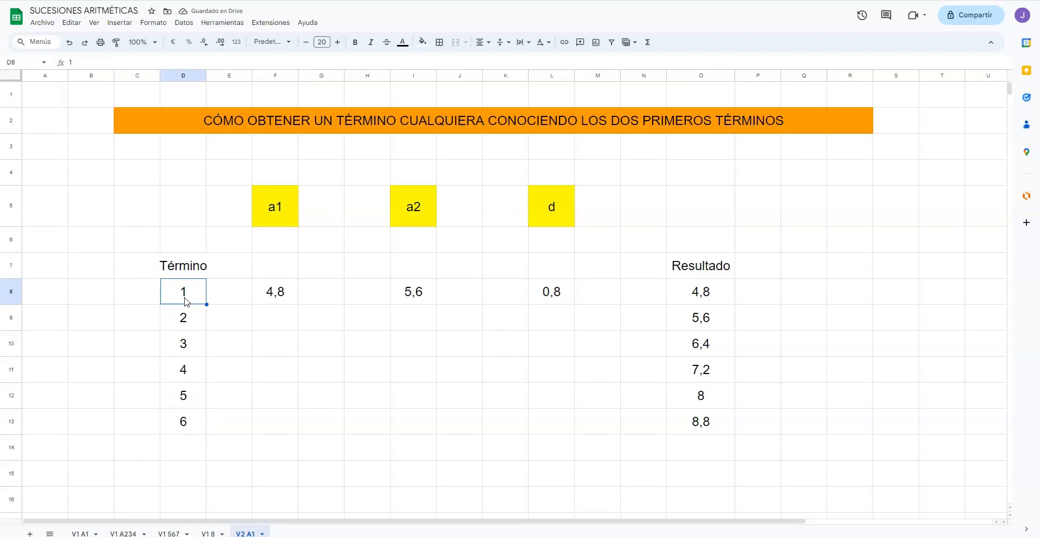
Step: Start a new drawing for the empty cell C8 beside the first term number
left_click(132, 293)
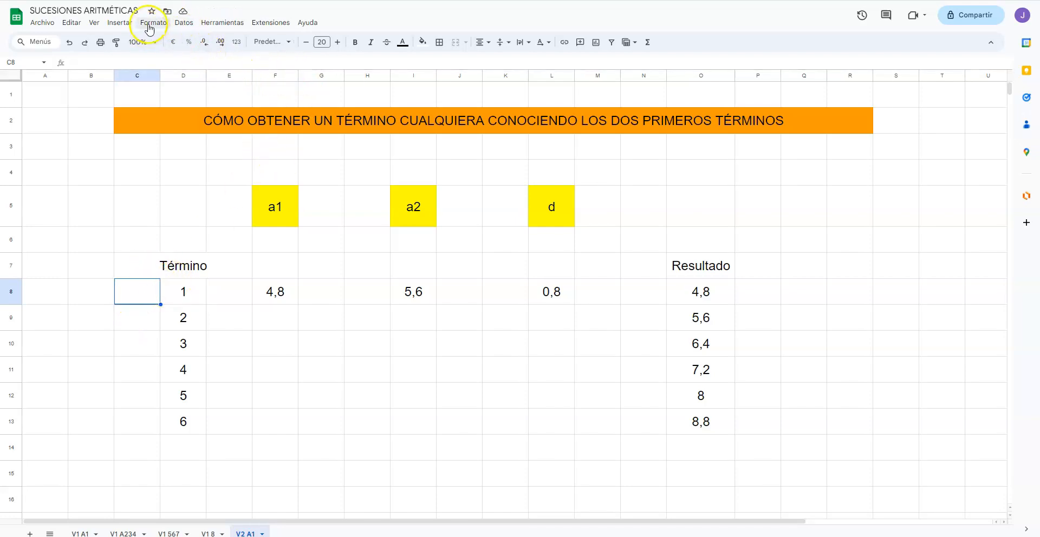
left_click(120, 22)
left_click(148, 176)
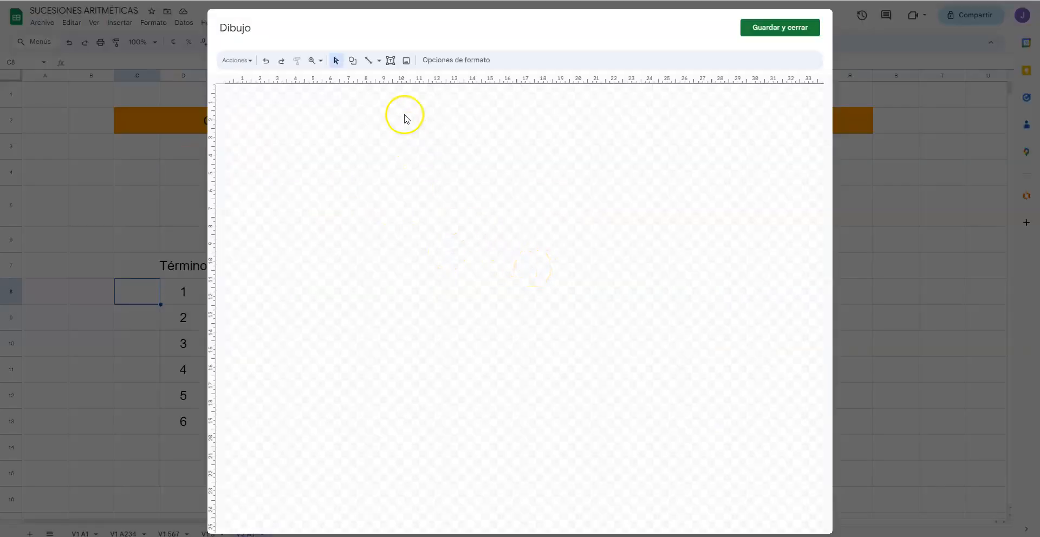
left_click(408, 61)
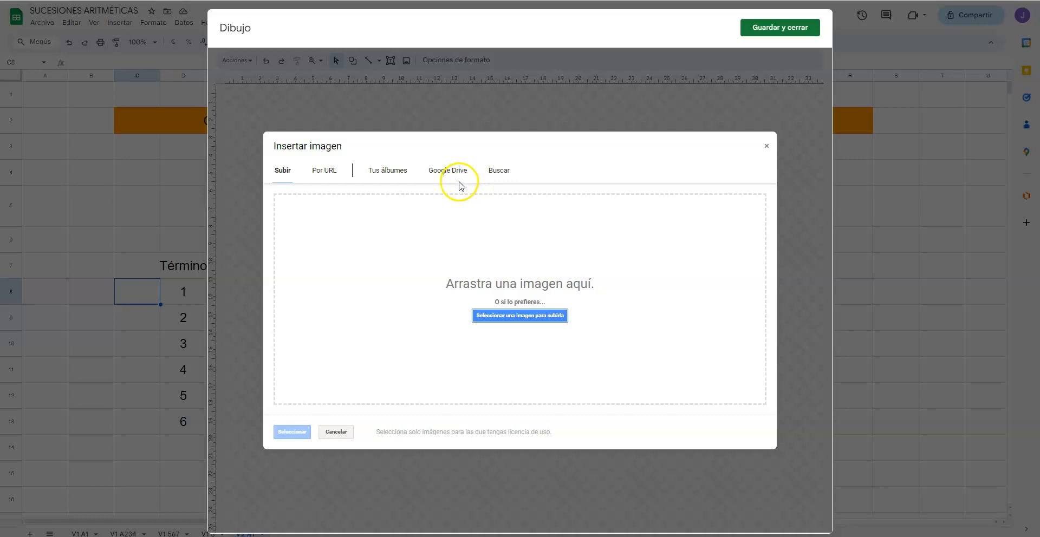
left_click(383, 171)
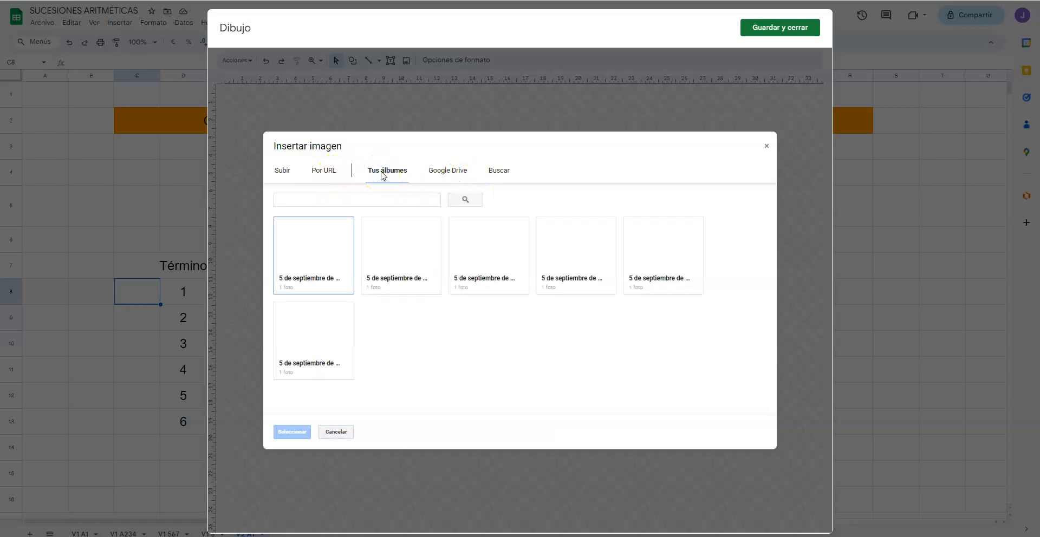
left_click(766, 145)
Step: Draw a right-pointing chevron arrow about 10 by 6.5 ruler units in the middle of the drawing canvas
left_click(353, 62)
mouse_move(389, 96)
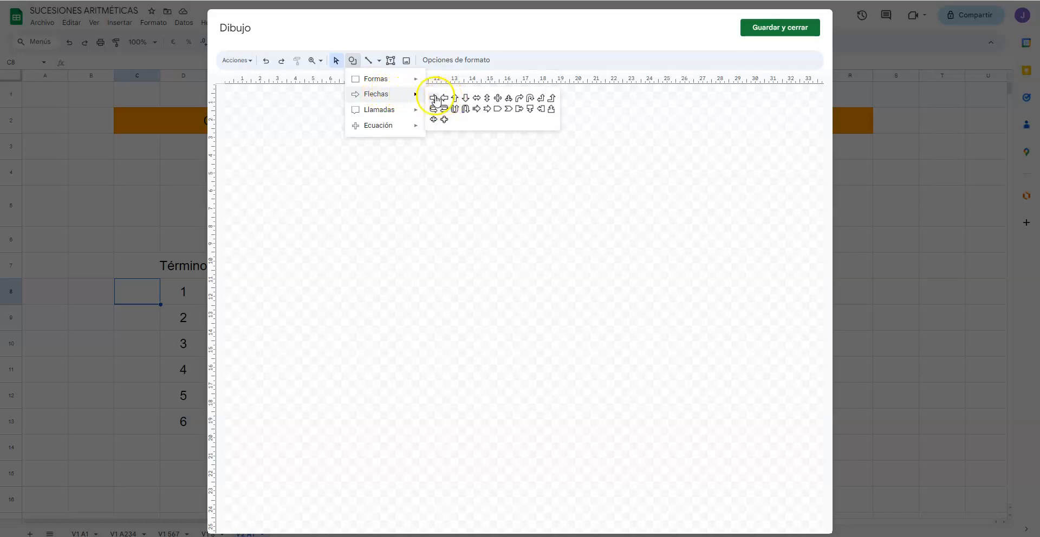
left_click(508, 110)
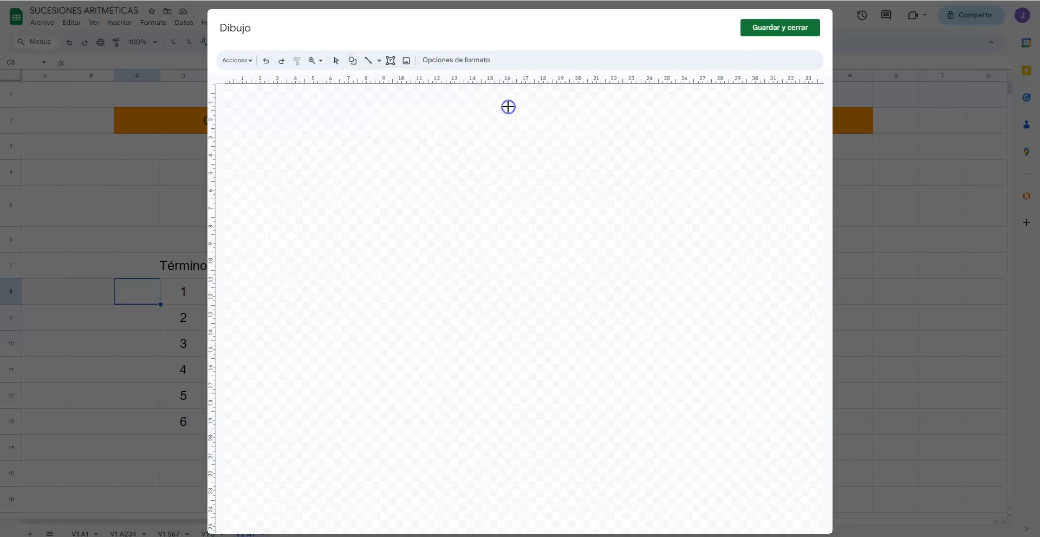
left_click_drag(437, 209, 607, 326)
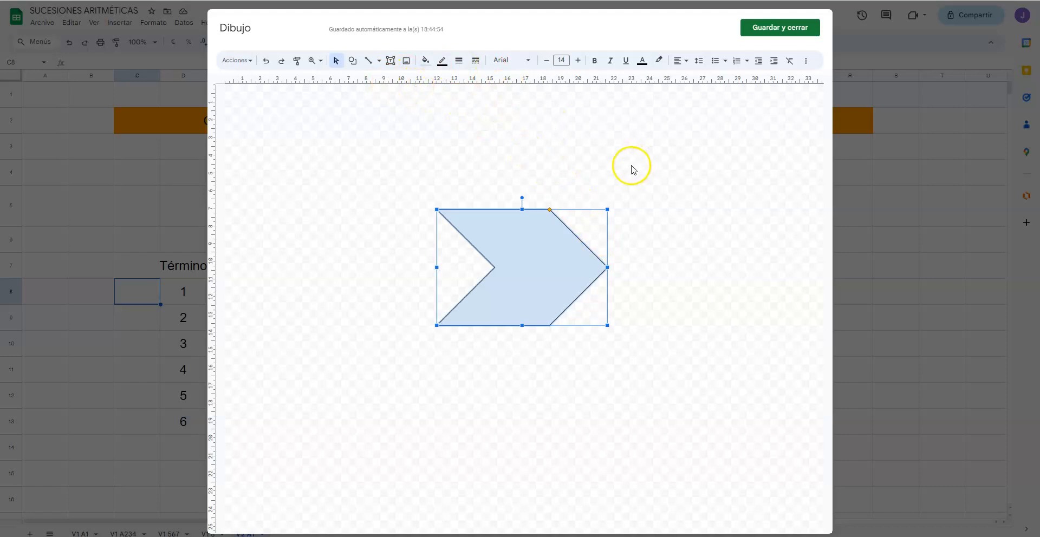
Step: Fill the chevron arrow with solid orange, then save the drawing into the sheet
left_click(425, 60)
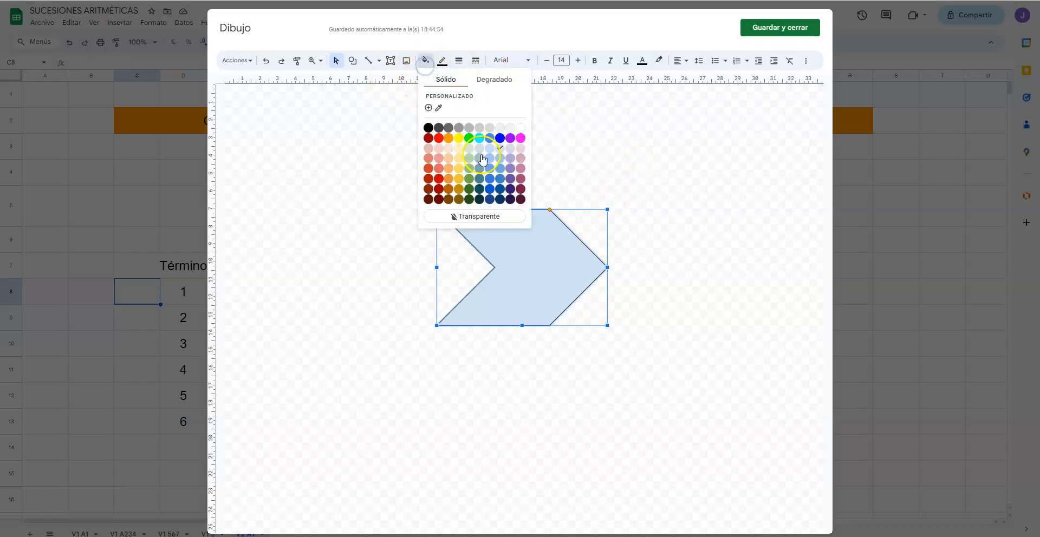
left_click(448, 138)
left_click(773, 28)
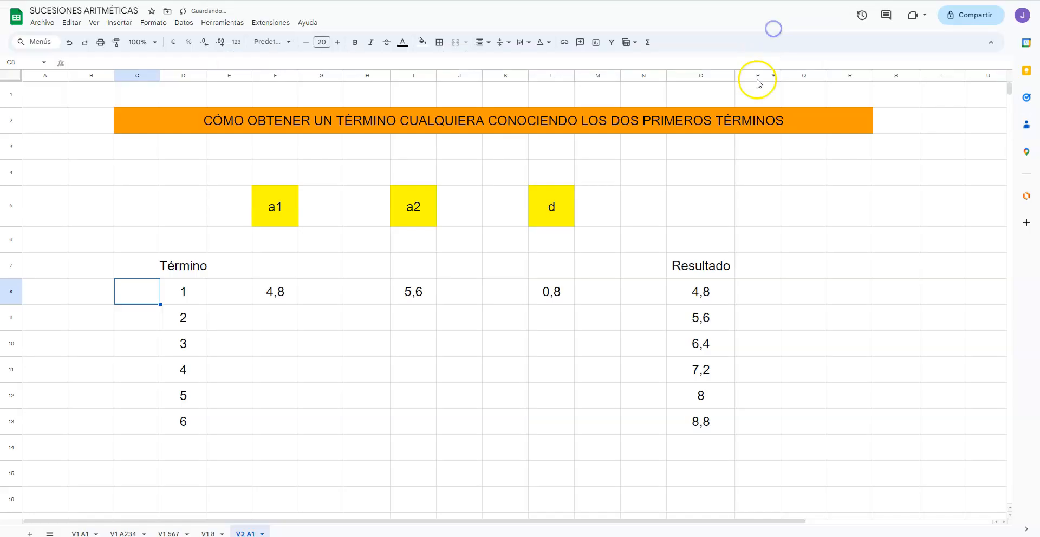
Step: Shrink the orange arrow and place it inside cell C8, pointing at the first term number
left_click(244, 356)
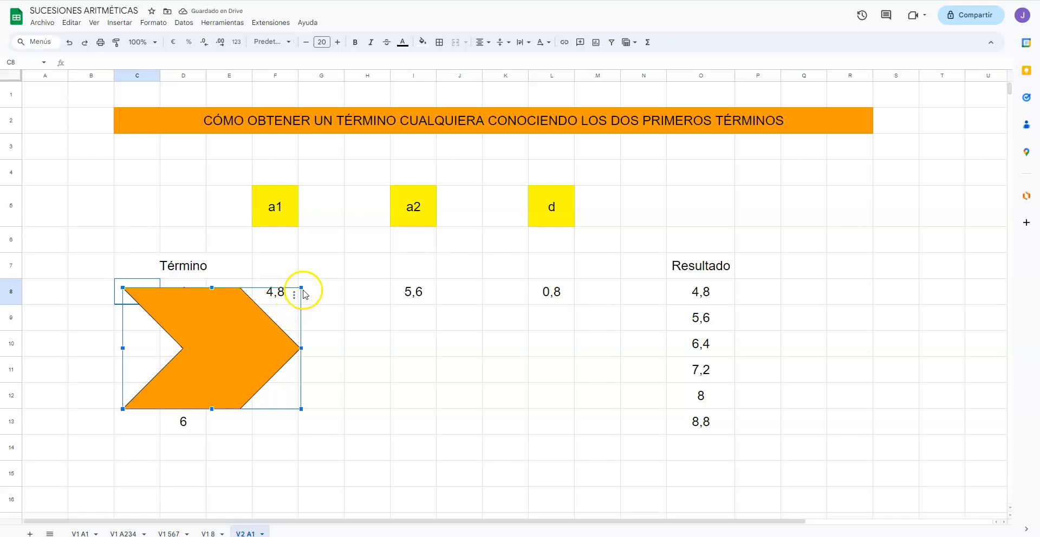
mouse_move(301, 288)
left_mouse_down()
mouse_move(179, 347)
mouse_move(150, 383)
mouse_move(135, 368)
mouse_move(136, 295)
left_mouse_up()
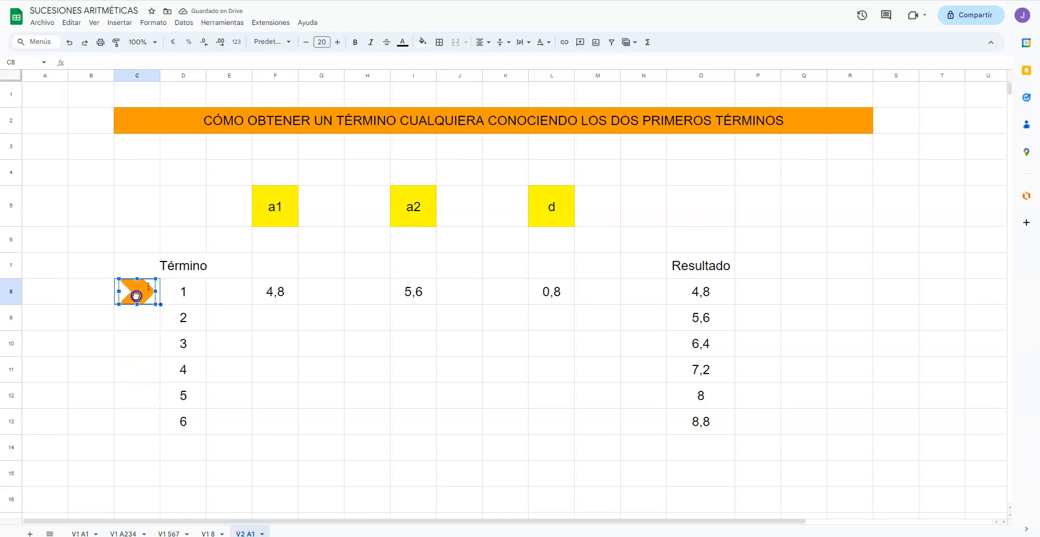
left_click(132, 320)
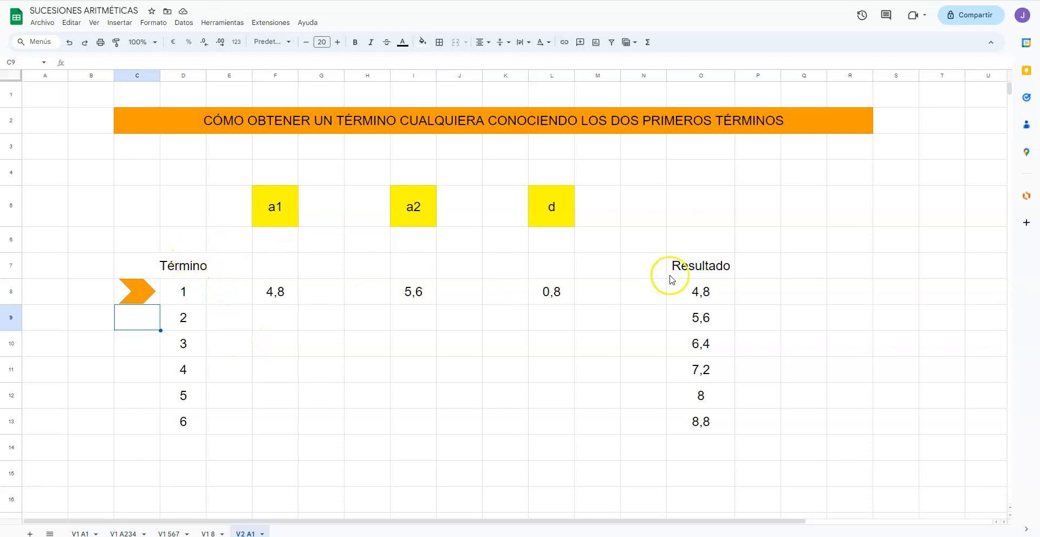
left_click(274, 354)
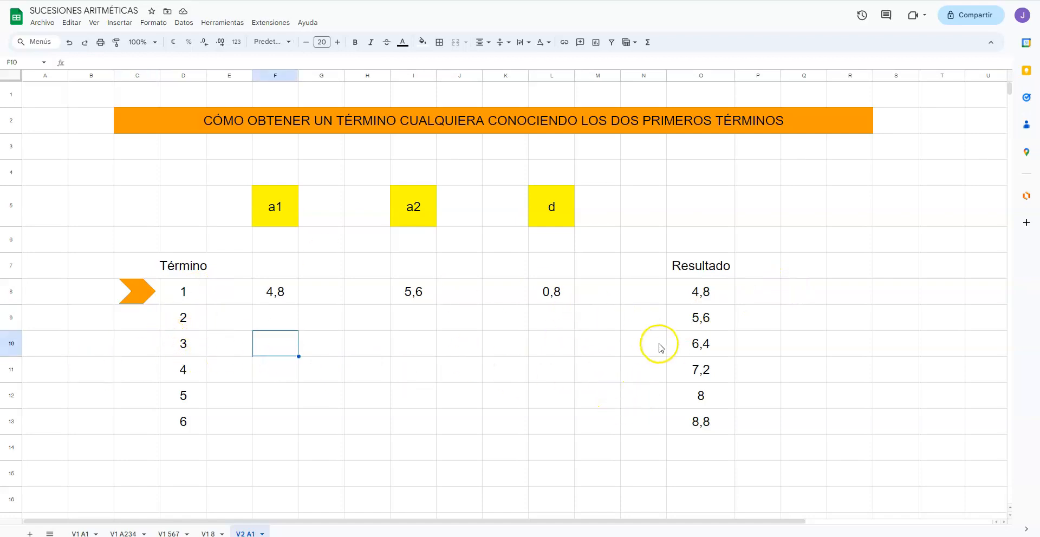
left_click(180, 272)
left_click(722, 266)
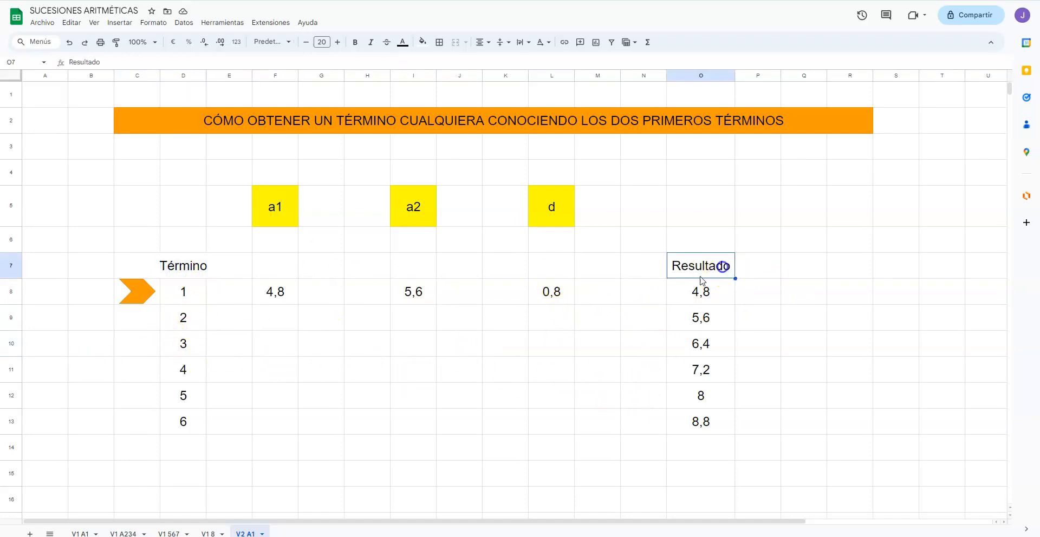